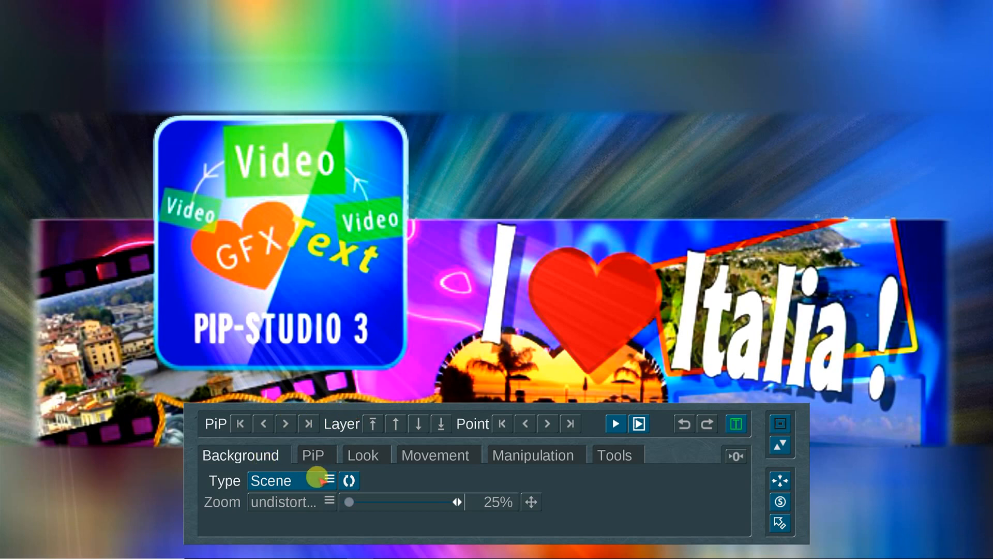
# Set the background type to Pattern and choose the Sun image from the DVD Background product.
pyautogui.click(295, 480)
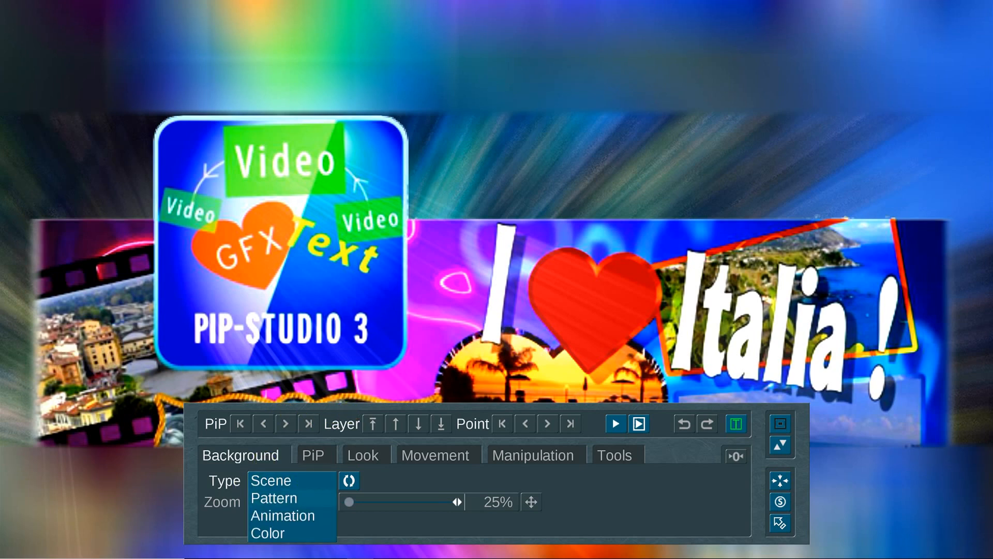
pyautogui.click(290, 498)
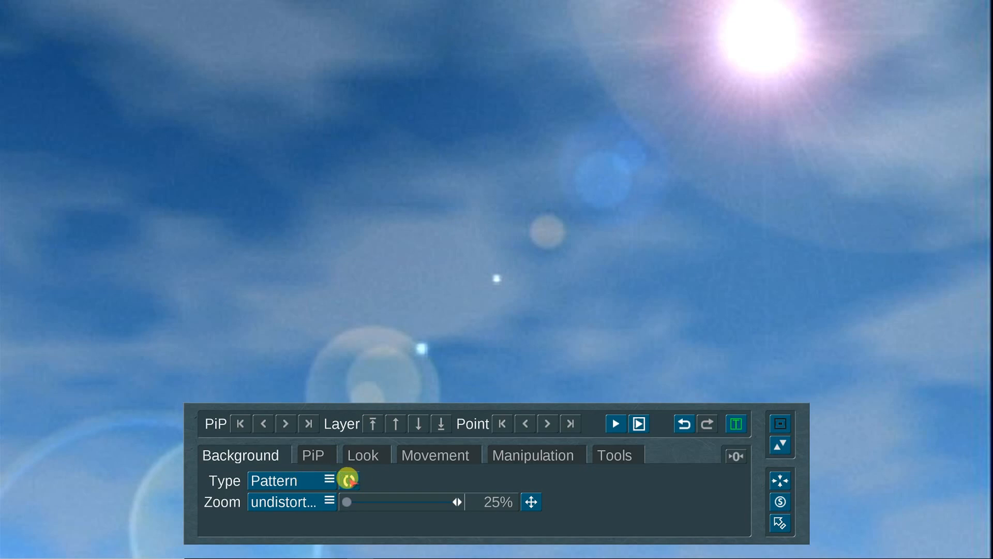
pyautogui.click(348, 480)
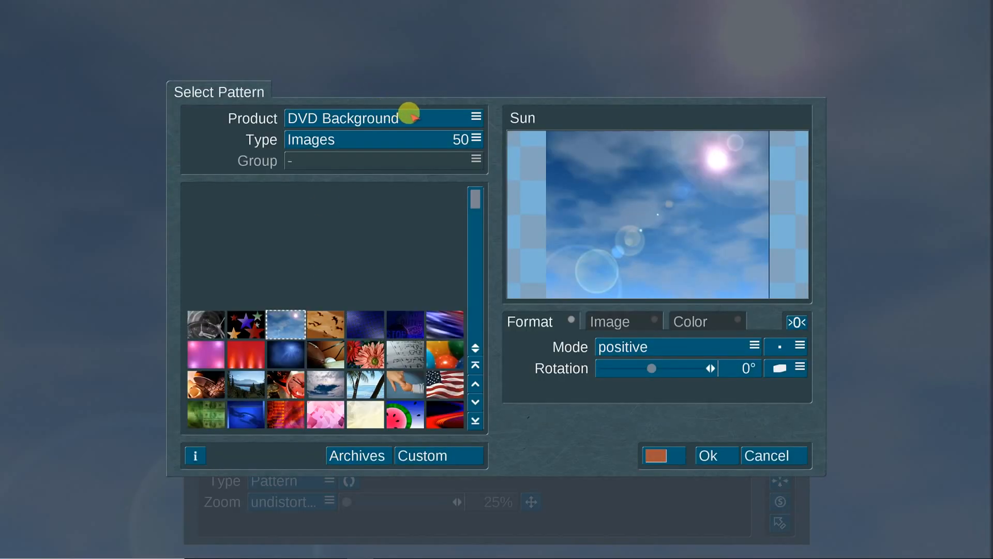
pyautogui.click(409, 113)
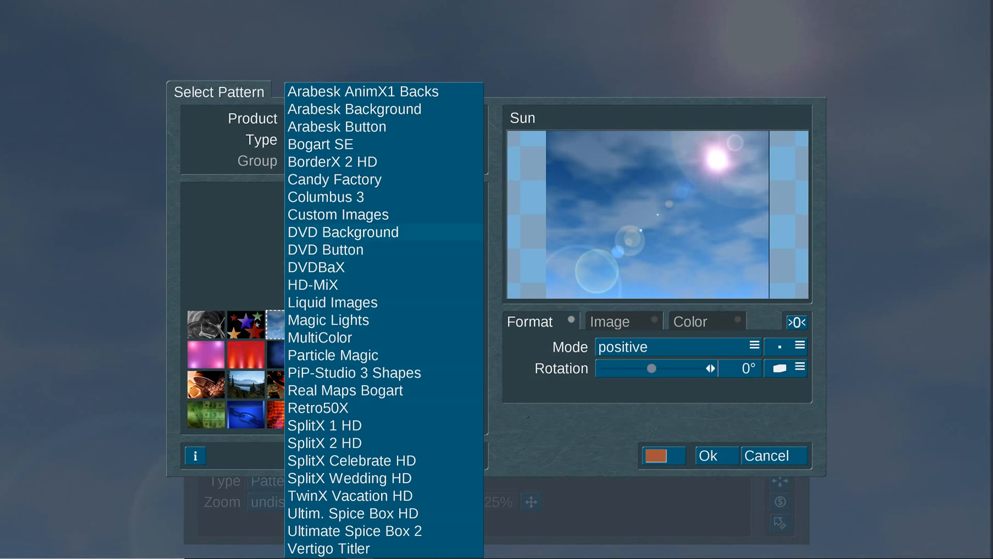
pyautogui.click(343, 232)
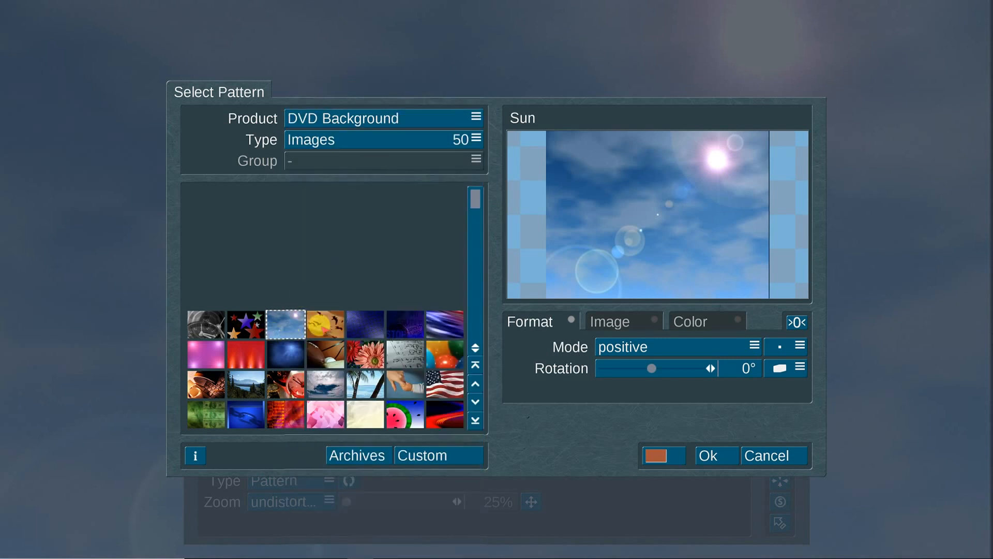
pyautogui.click(326, 325)
pyautogui.scroll(-2, 261, 354)
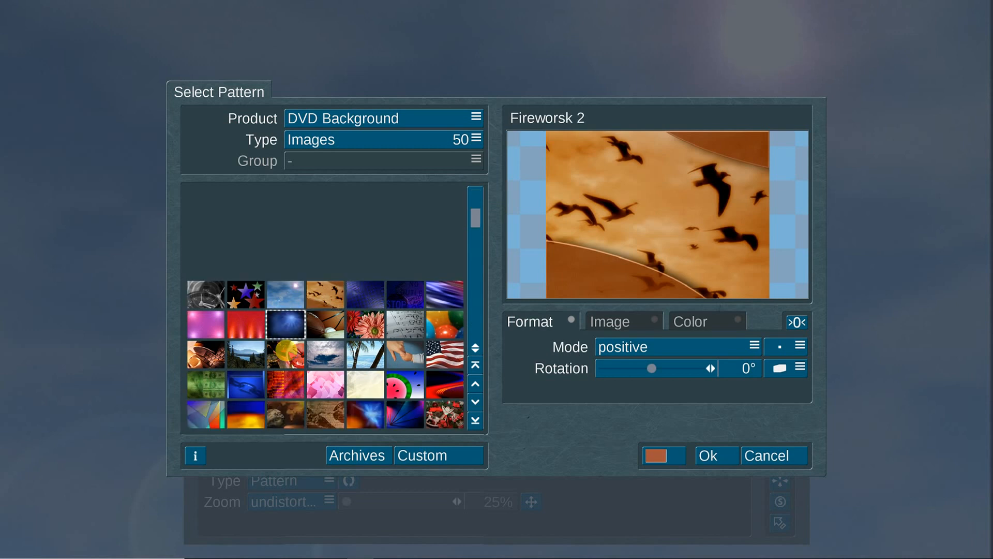
pyautogui.click(289, 256)
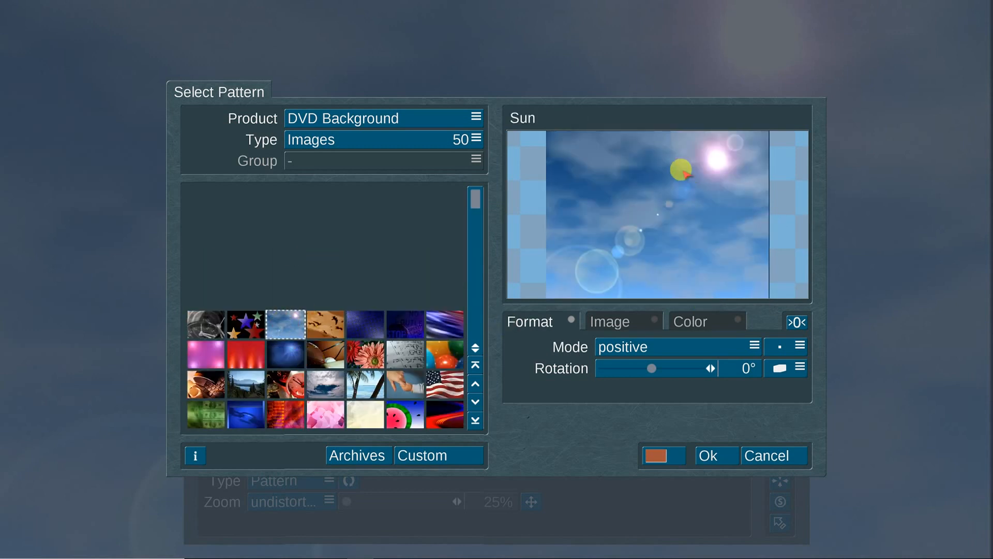
pyautogui.click(716, 451)
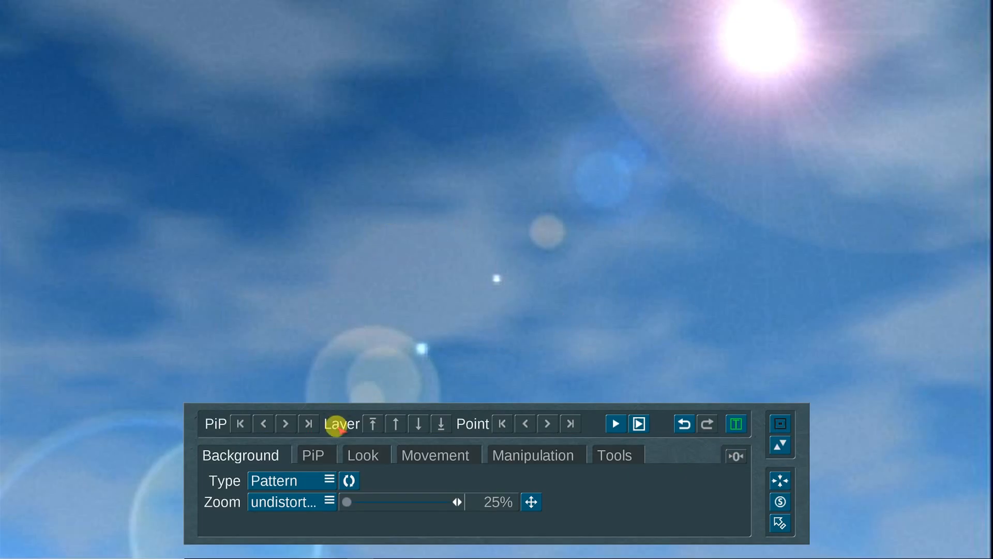
# Create a new PiP object of type Pattern over the sky background.
pyautogui.click(312, 453)
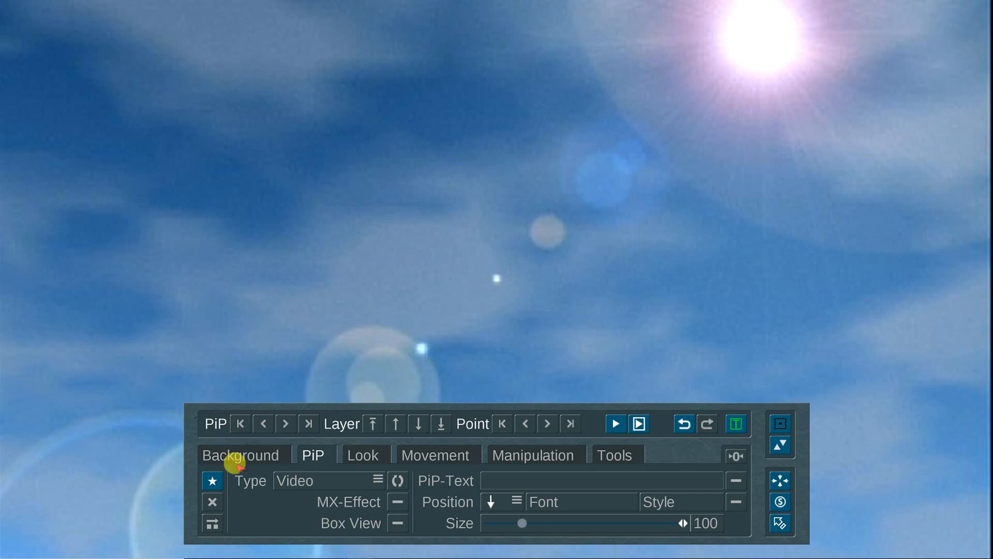
pyautogui.click(212, 478)
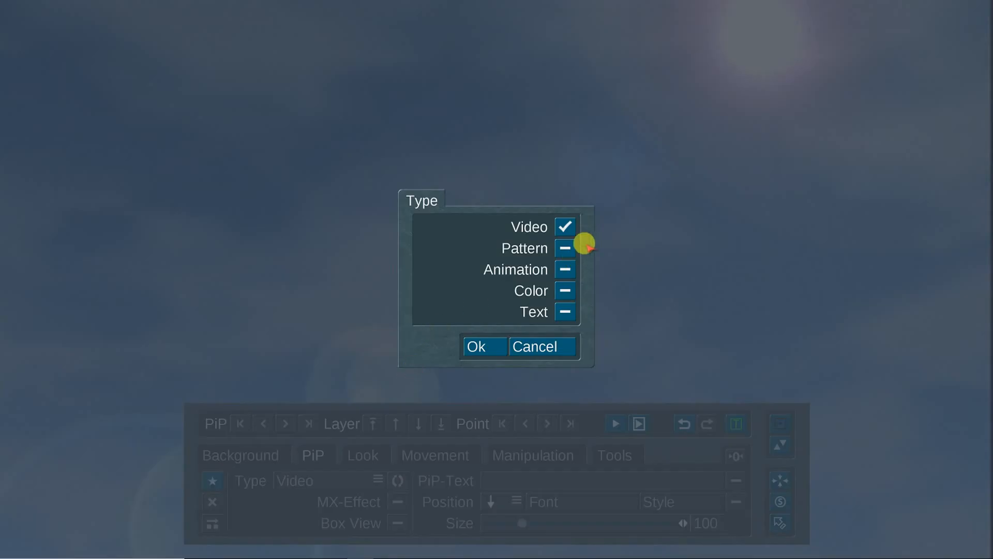
pyautogui.click(564, 247)
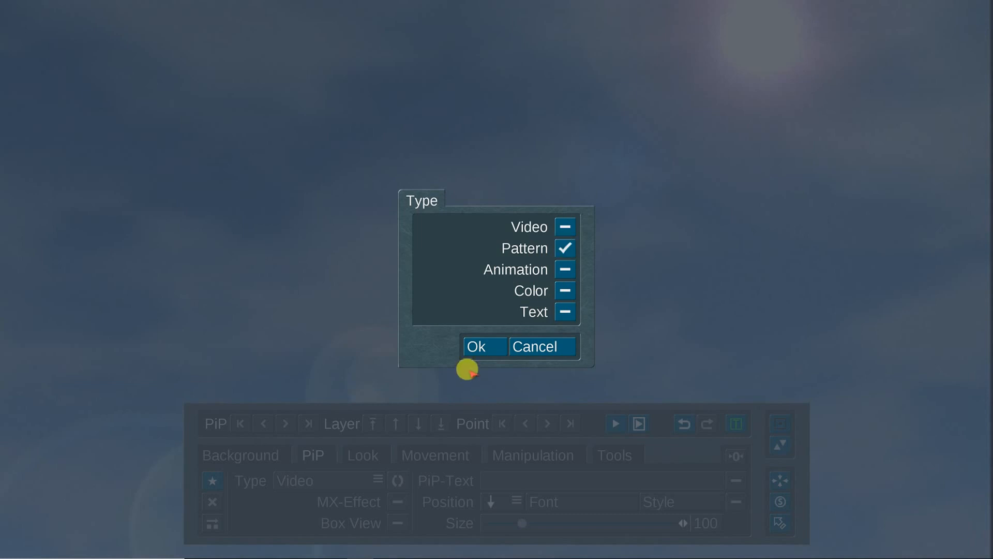
pyautogui.click(484, 344)
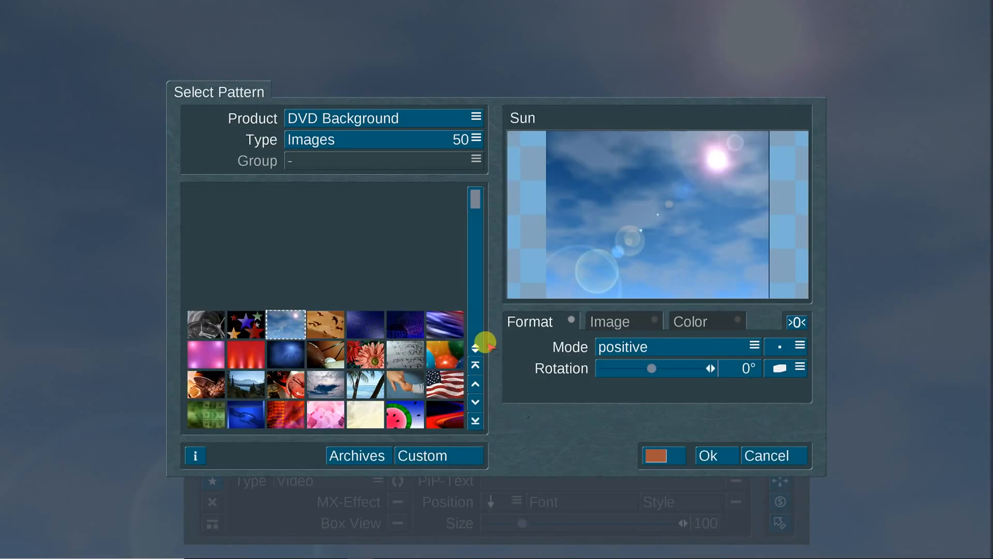
# Choose You Tube PNG 1.png from the Custom Images product's Images and place the logo in the scene's upper-right corner.
pyautogui.click(421, 112)
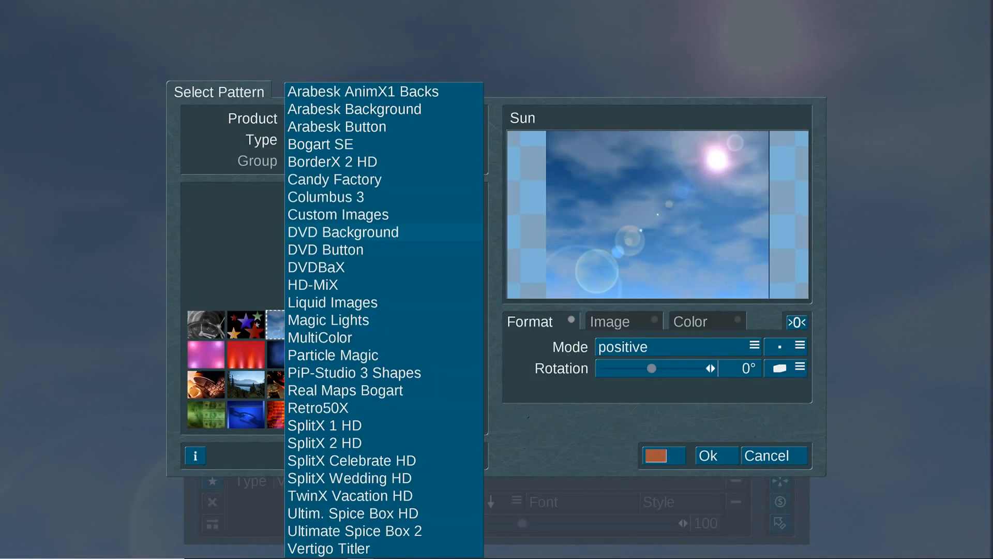
pyautogui.click(338, 214)
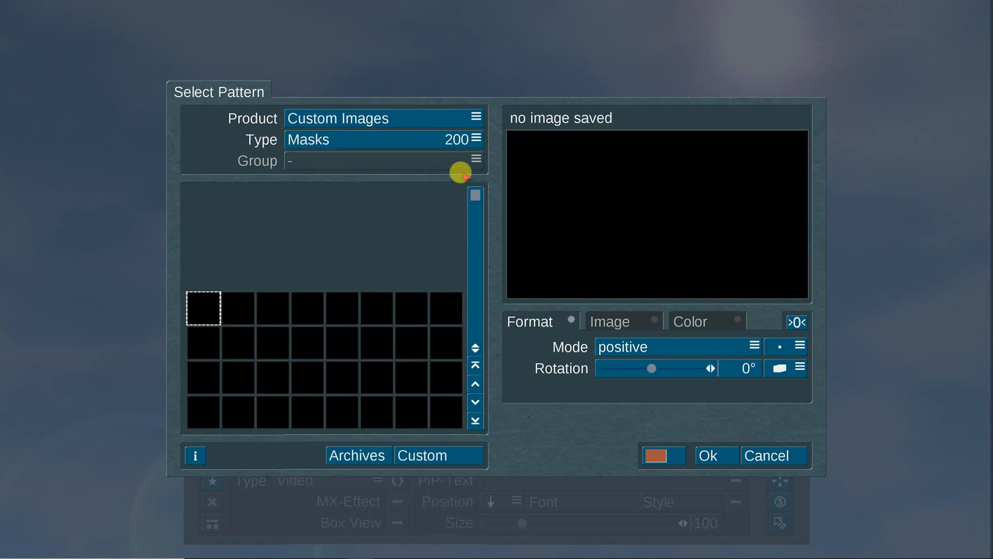
pyautogui.click(369, 138)
pyautogui.click(383, 193)
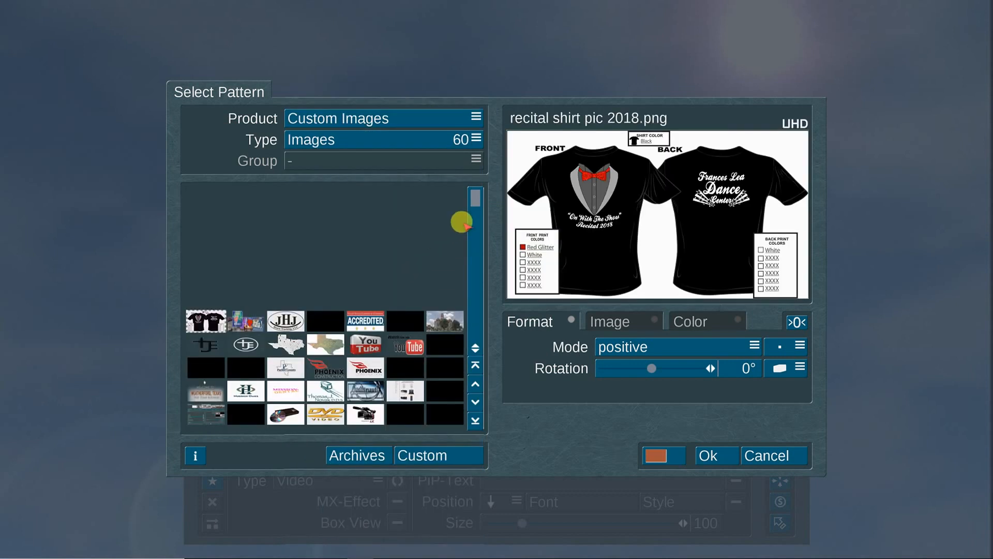
pyautogui.click(366, 342)
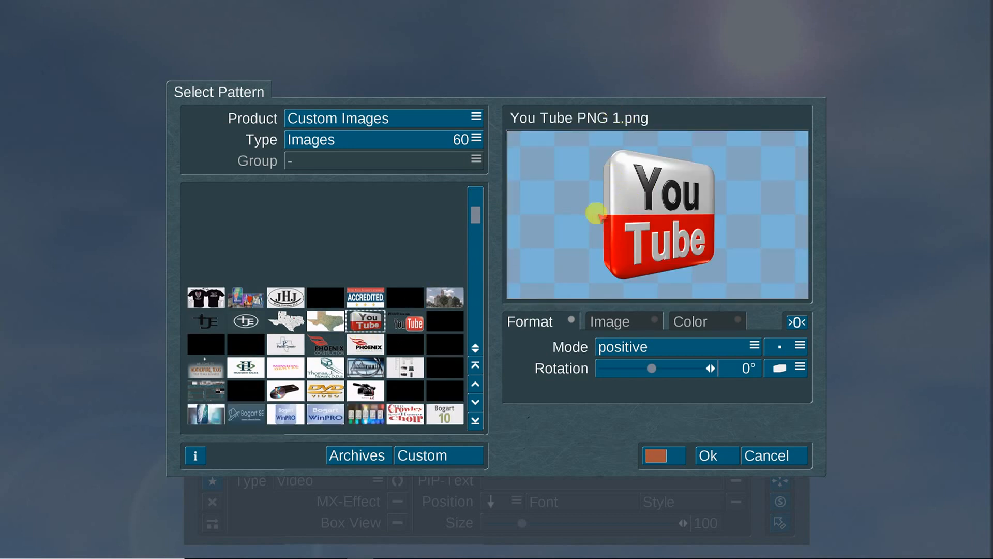
pyautogui.click(716, 455)
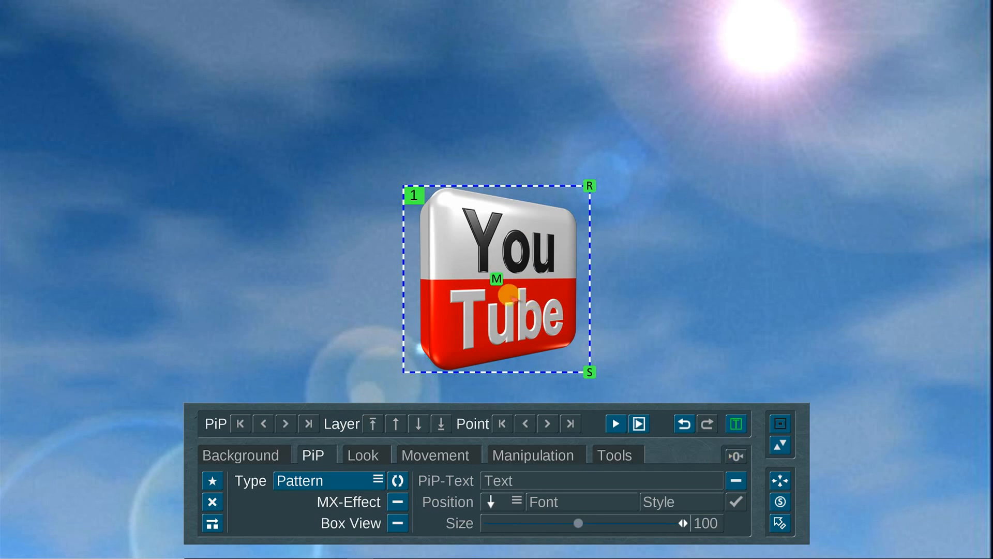
pyautogui.moveTo(497, 278); pyautogui.dragTo(828, 126)
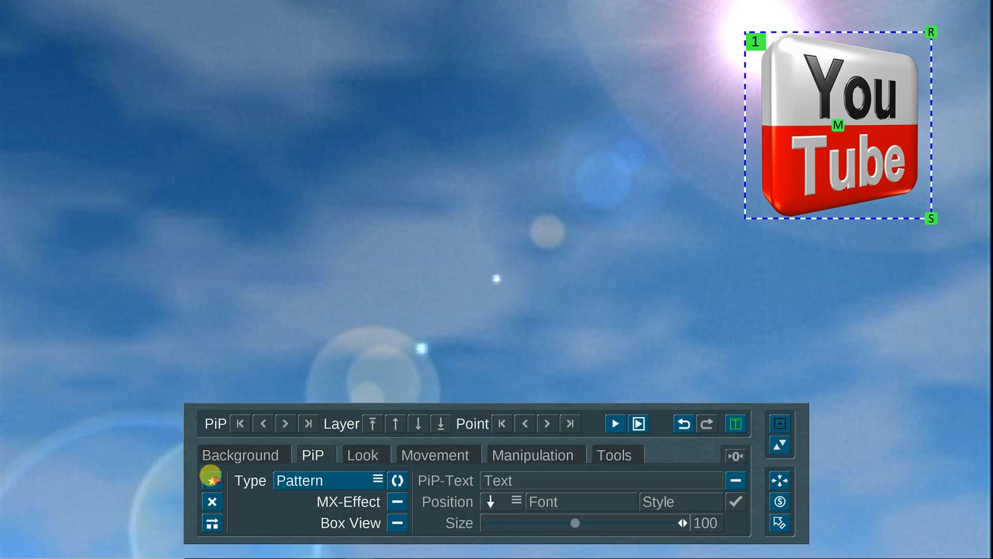
# Add an Animation PiP using Object Earth 1 from AnimX 1 and place the globe in the scene's lower-right area.
pyautogui.click(211, 477)
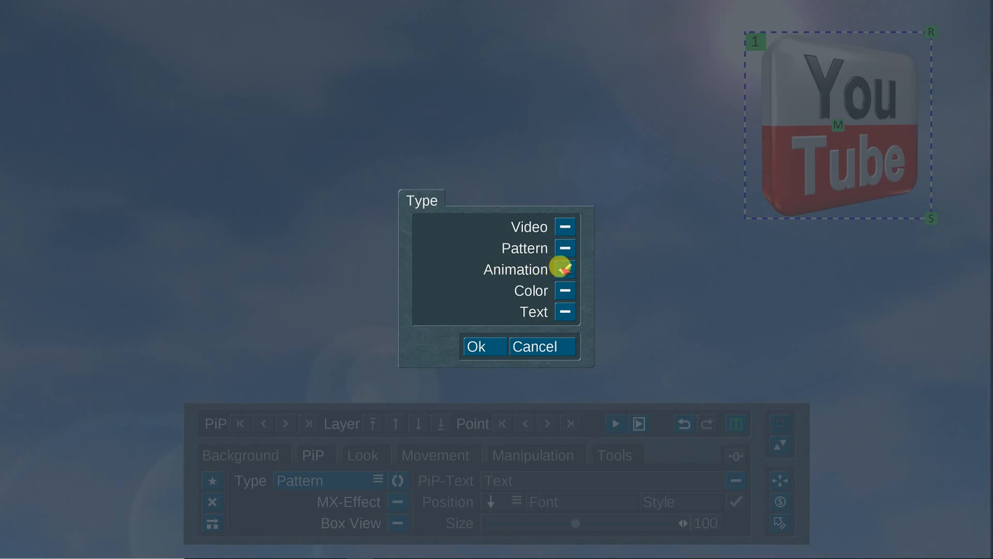
pyautogui.click(493, 344)
pyautogui.click(377, 322)
pyautogui.click(411, 323)
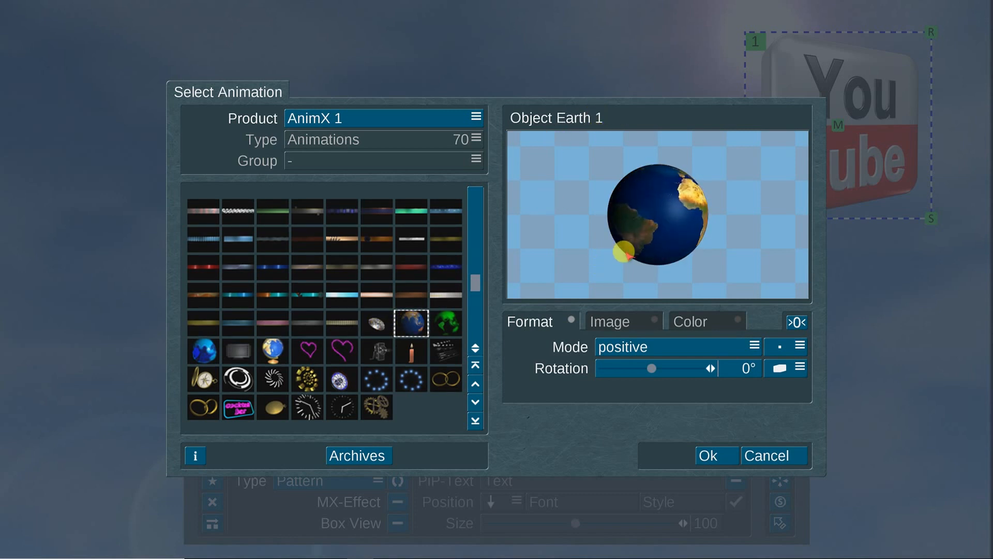
pyautogui.click(719, 454)
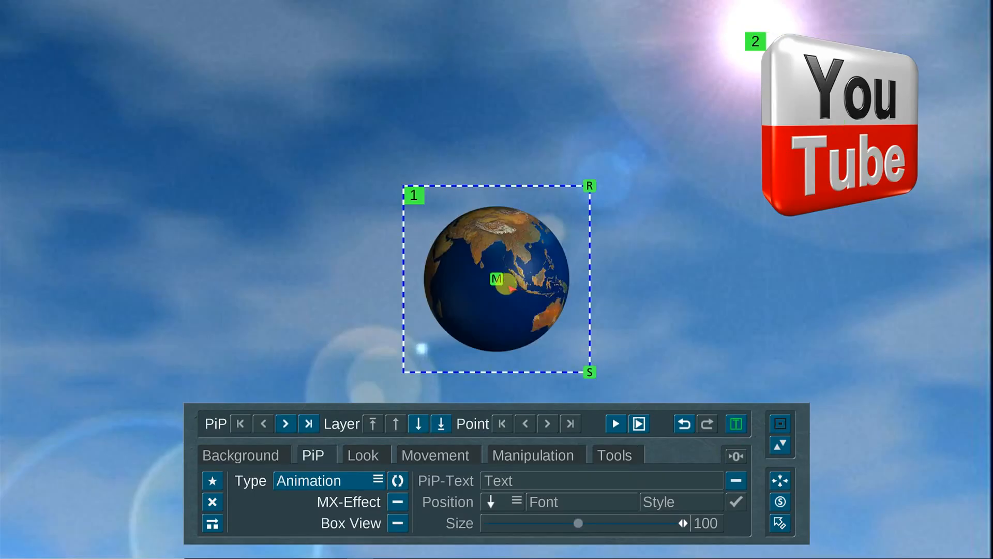
pyautogui.moveTo(496, 279); pyautogui.dragTo(786, 420)
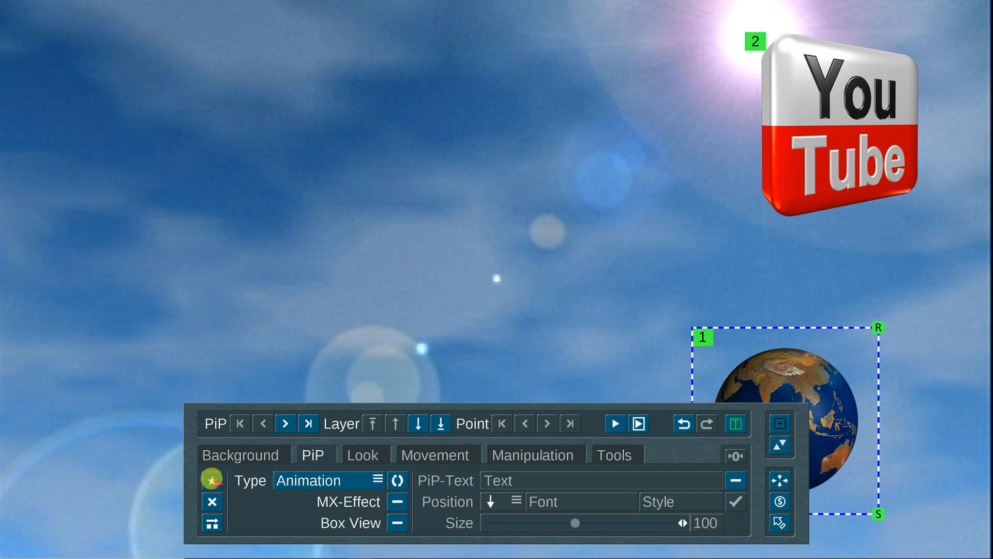
# Add an Animation PiP using the clapperboard Object and action 1 from AnimX 1 and place it at the scene's upper centre.
pyautogui.click(212, 480)
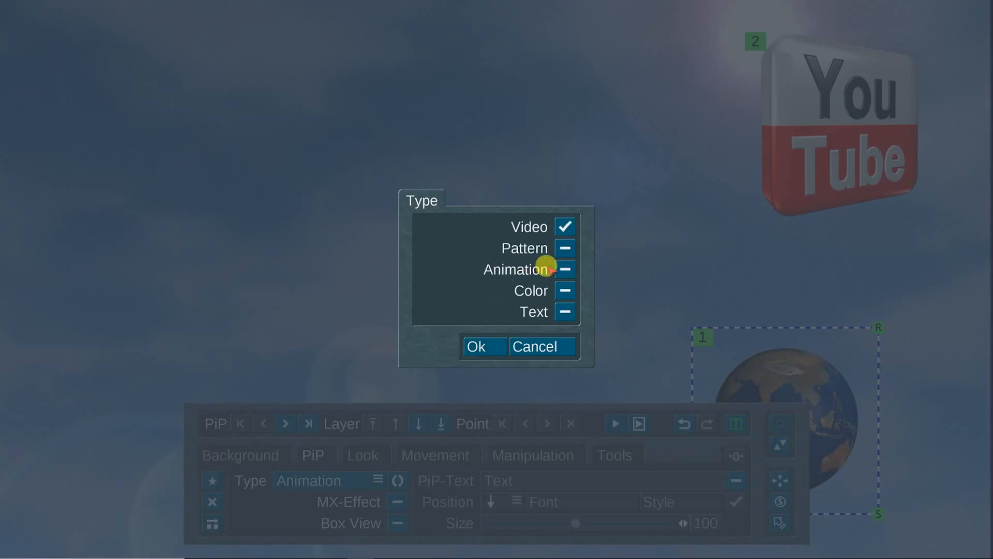
pyautogui.click(484, 343)
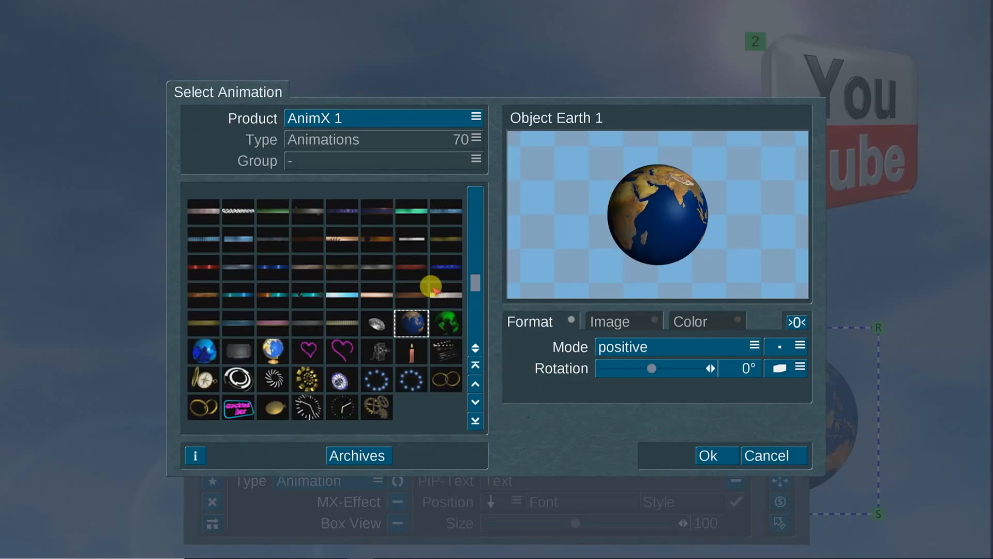
pyautogui.click(446, 351)
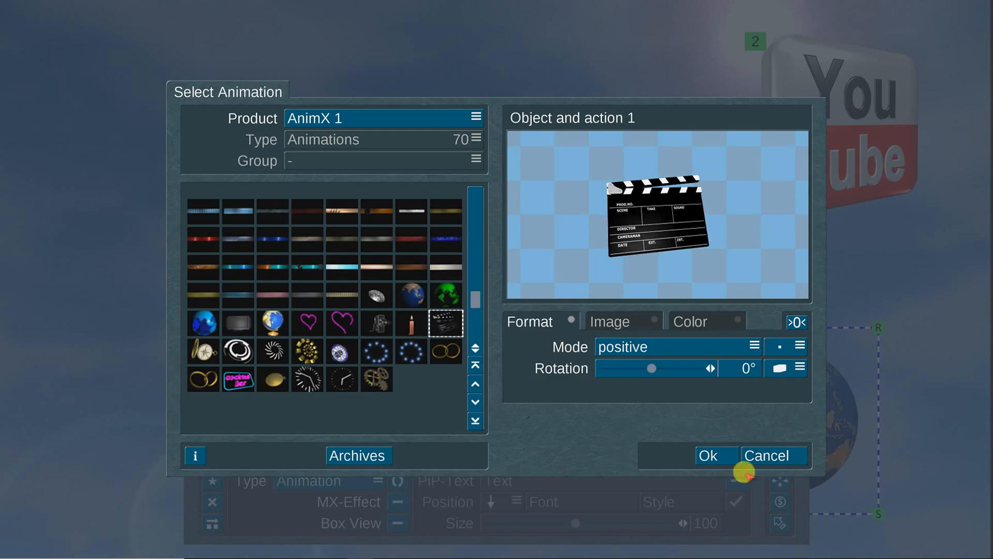
pyautogui.click(717, 453)
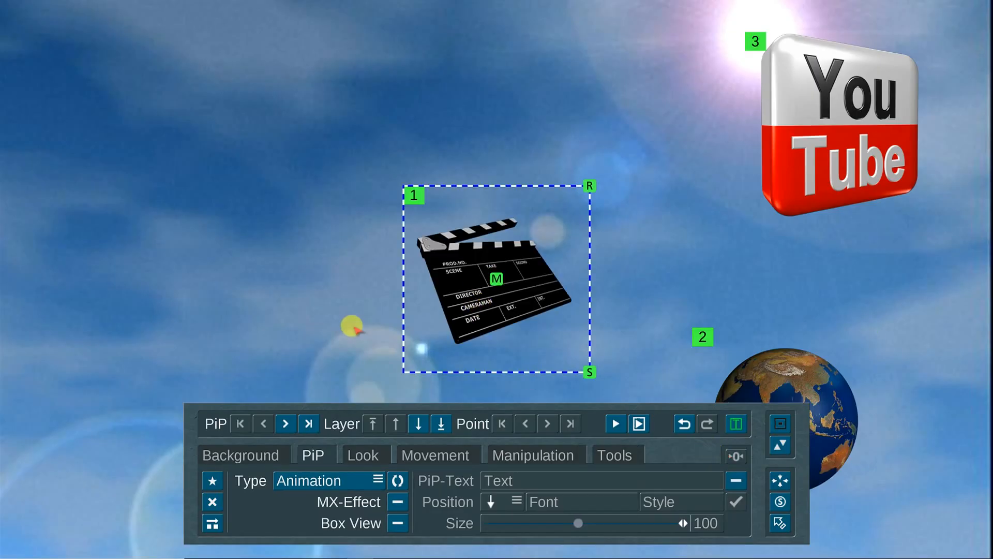
pyautogui.moveTo(497, 278); pyautogui.dragTo(496, 122)
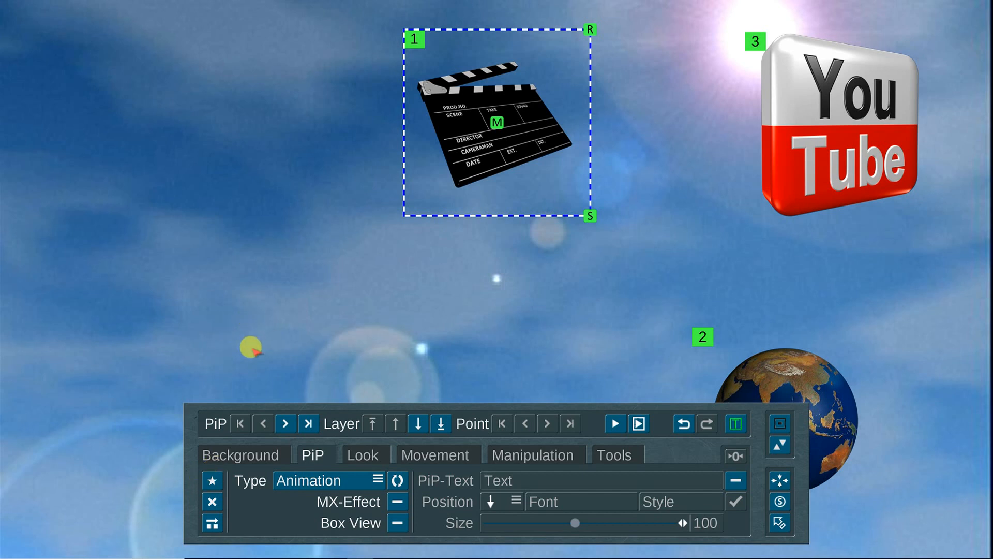
# Add an Animation PiP using the candle from AnimX 1 and place it in the scene's upper-left corner.
pyautogui.click(213, 475)
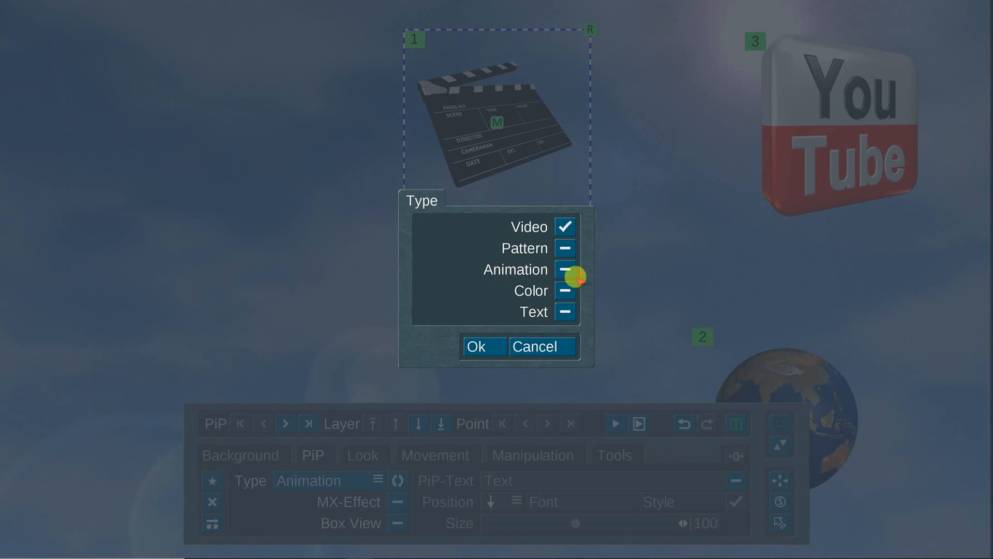
pyautogui.click(565, 268)
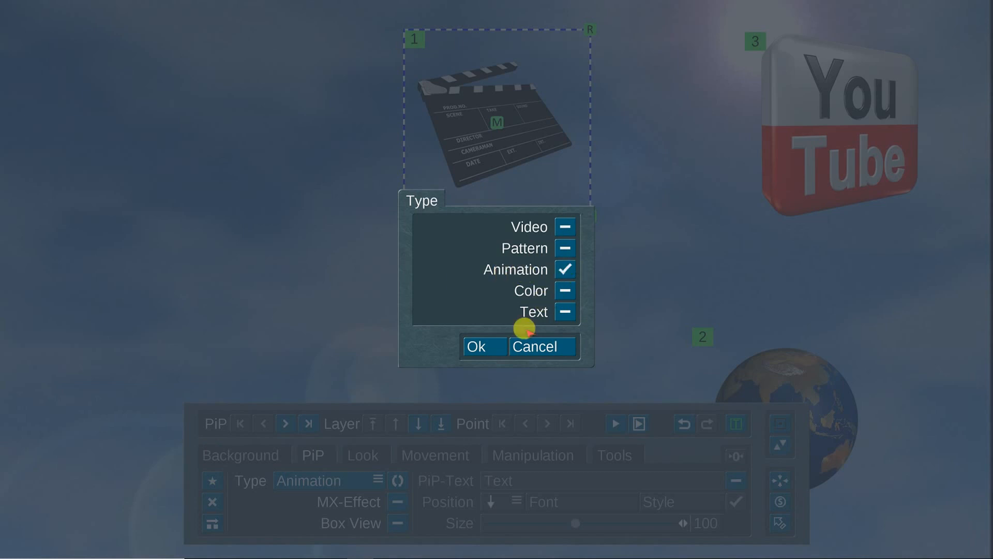
pyautogui.click(485, 345)
pyautogui.click(238, 323)
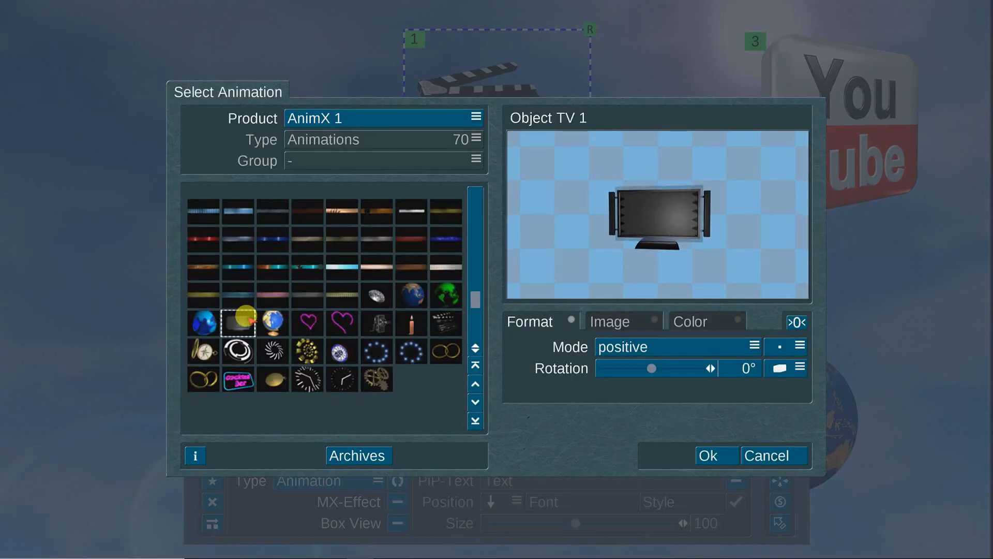
pyautogui.click(411, 323)
pyautogui.click(711, 450)
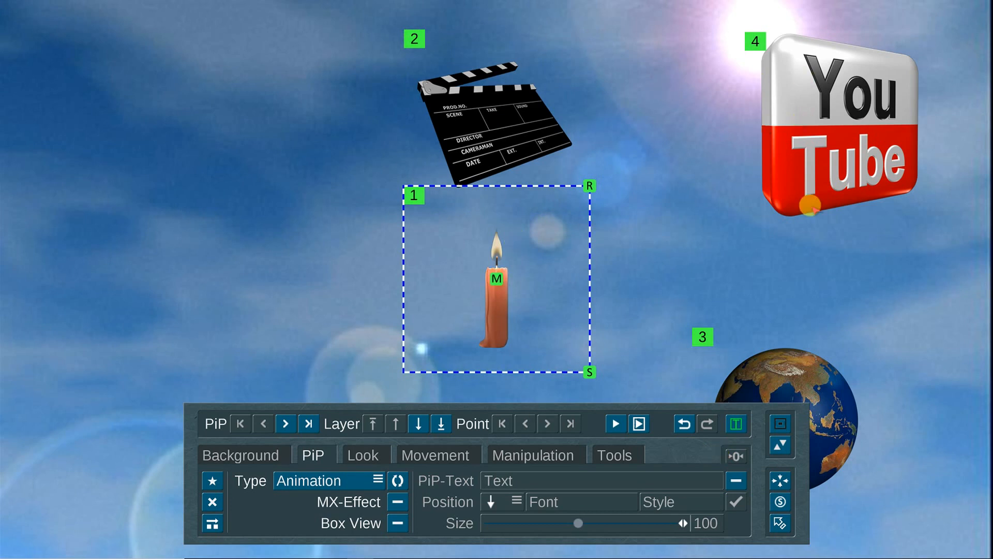
pyautogui.moveTo(496, 278); pyautogui.dragTo(147, 128)
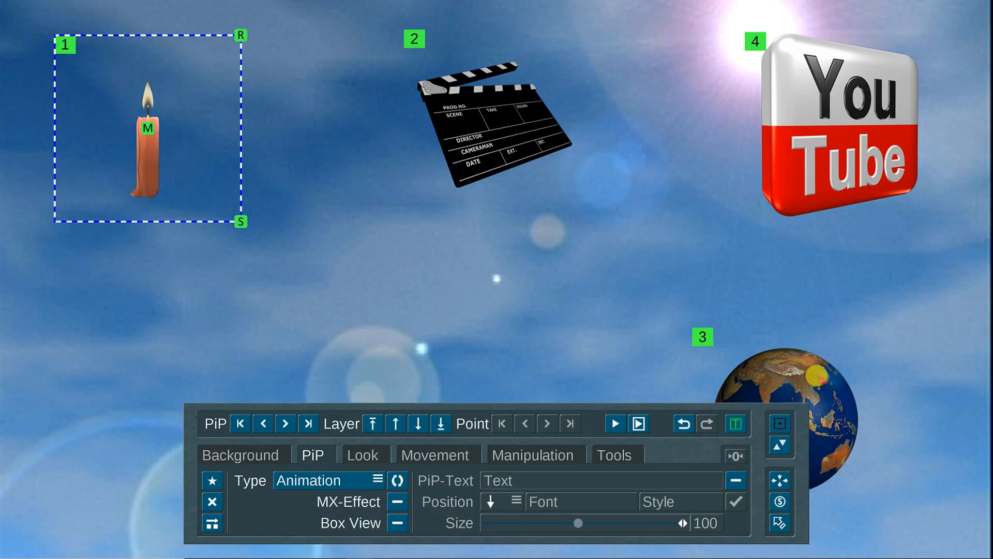
# Move the globe PiP slightly farther toward the scene's lower-right corner, below the YouTube logo.
pyautogui.click(816, 376)
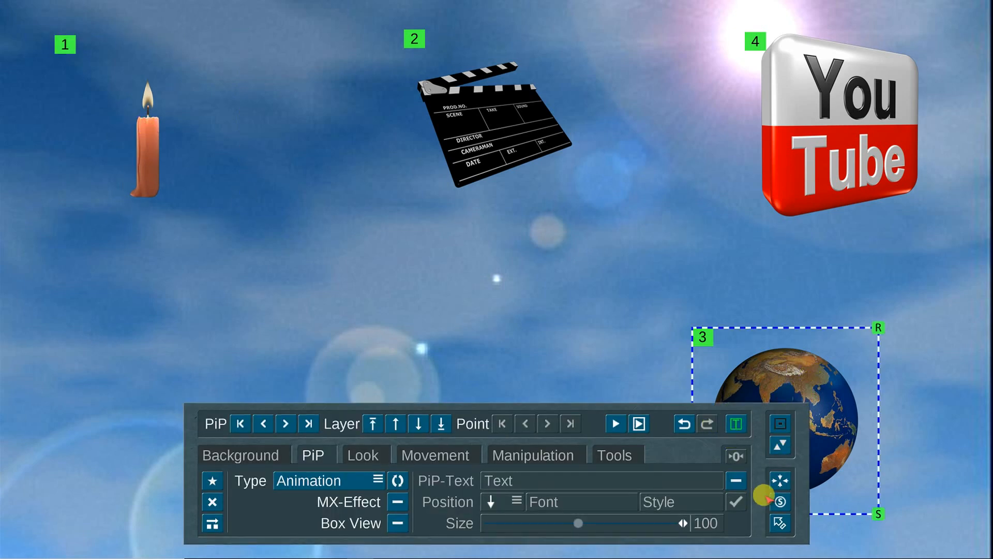
pyautogui.click(783, 445)
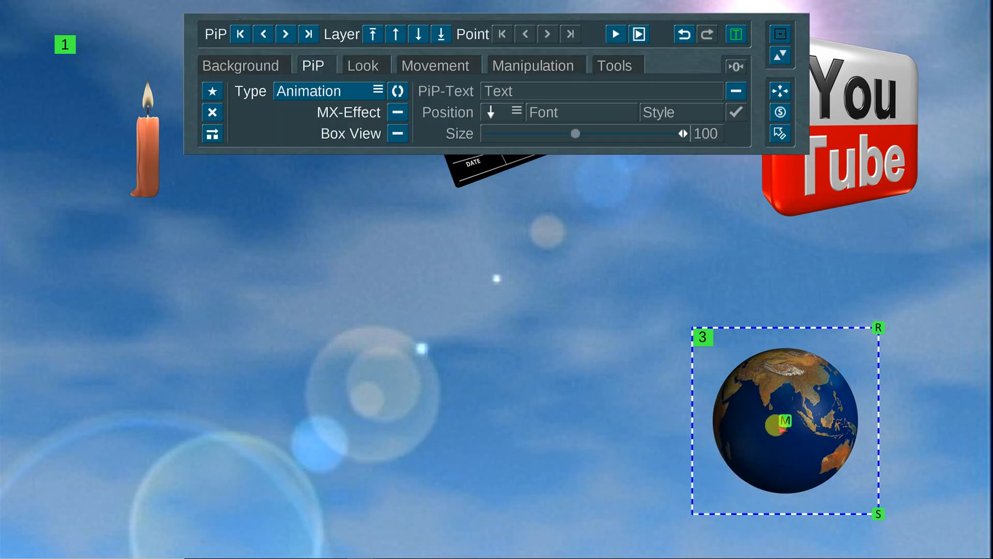
pyautogui.moveTo(786, 420)
pyautogui.mouseDown()
pyautogui.moveTo(823, 458)
pyautogui.moveTo(826, 444)
pyautogui.mouseUp()
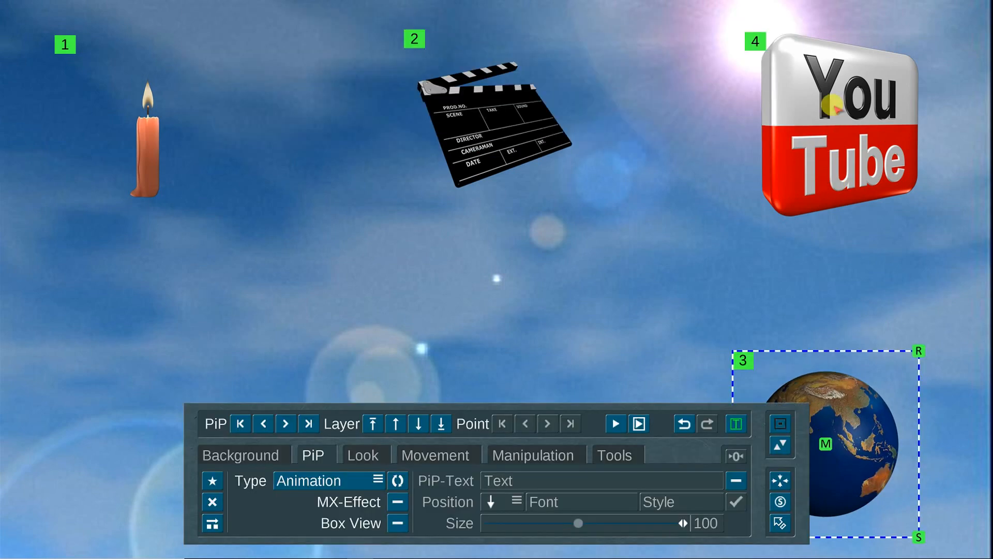
# Add a movement point behind the YouTube logo's current one and place it in the scene's lower-left corner.
pyautogui.click(834, 106)
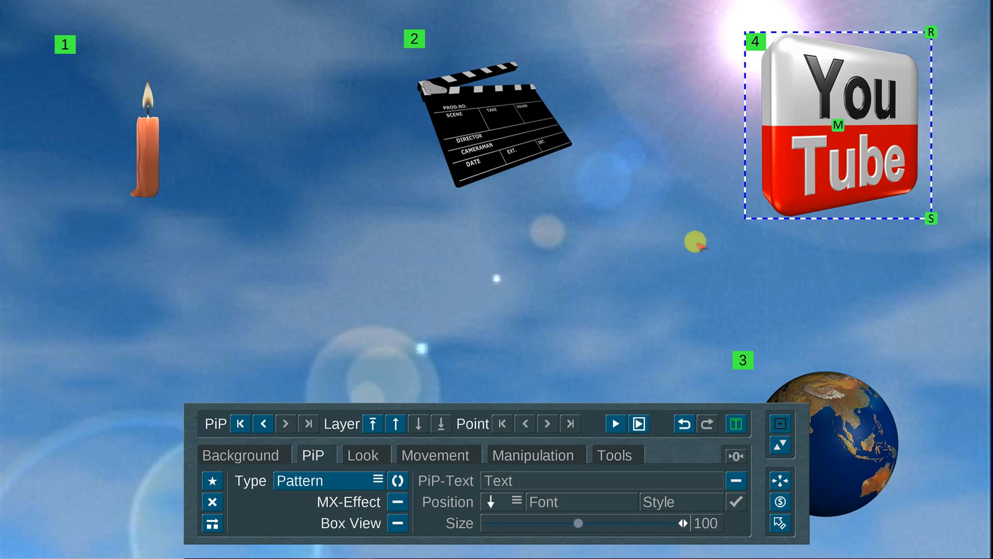
pyautogui.click(364, 451)
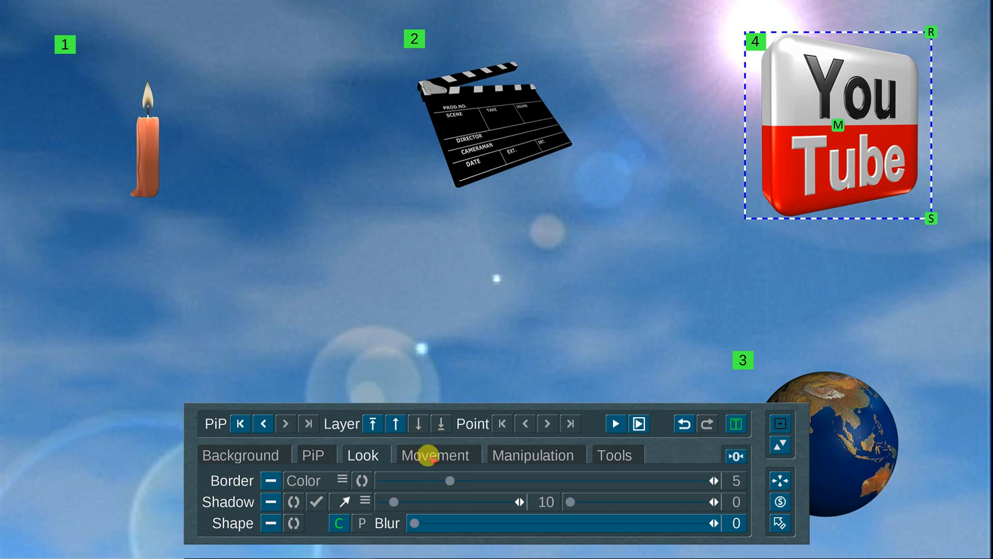
pyautogui.click(429, 455)
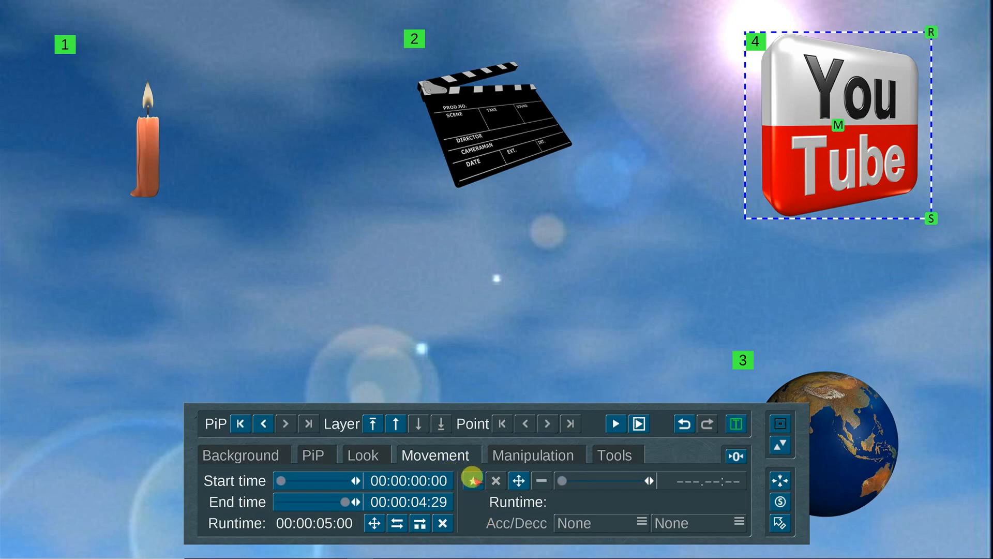
pyautogui.click(472, 480)
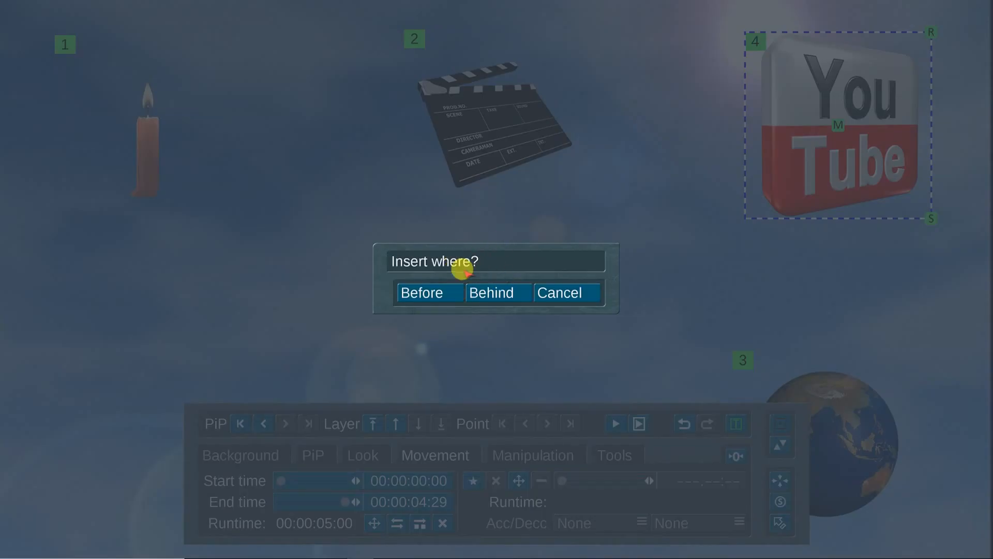
pyautogui.click(494, 292)
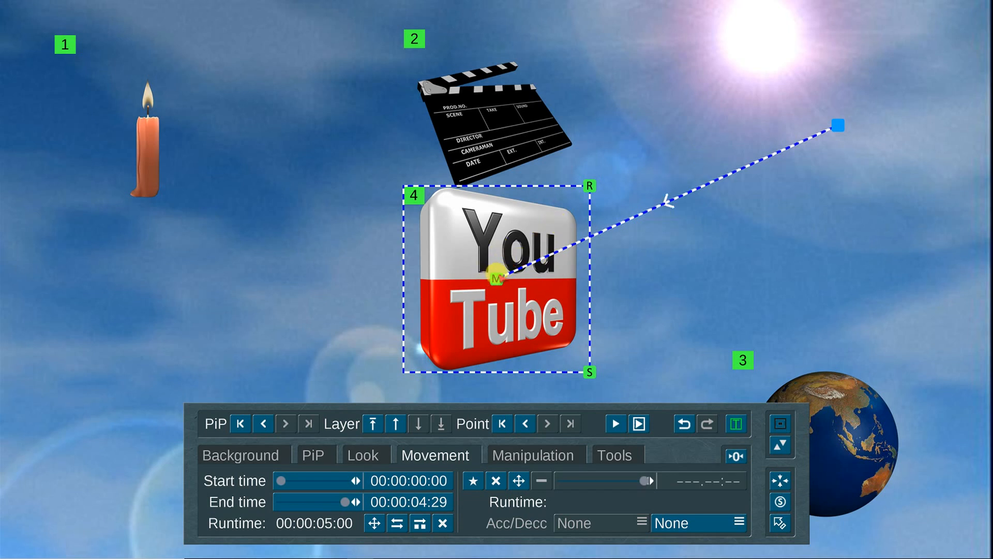
pyautogui.moveTo(497, 279); pyautogui.dragTo(107, 449)
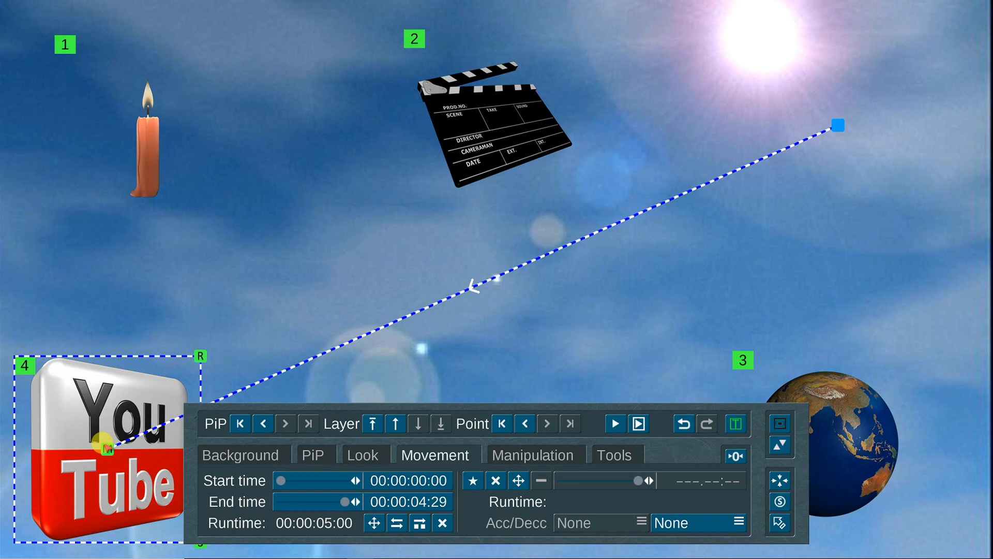
# Add a movement point behind the globe's current one and place it in the scene's upper-left area, right of the candle.
pyautogui.click(836, 436)
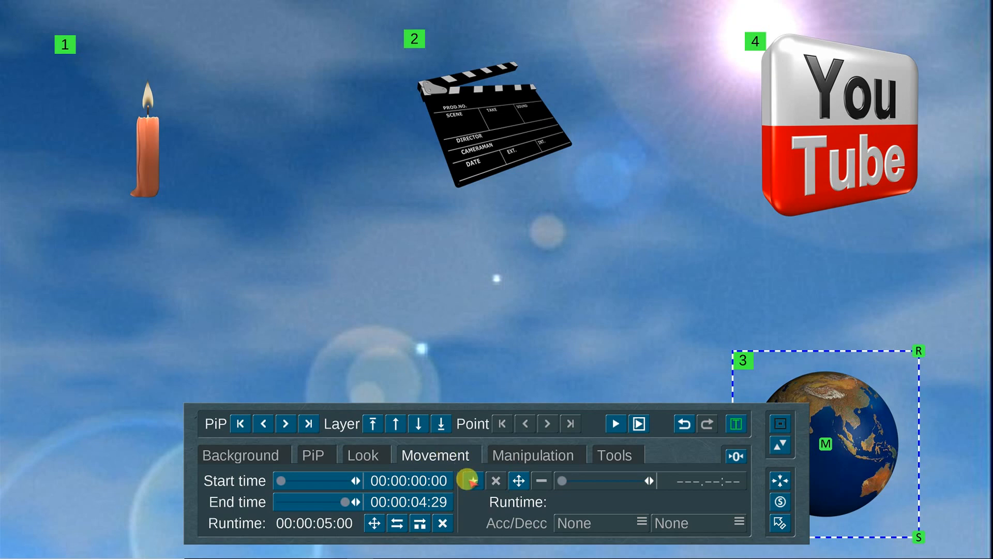
pyautogui.click(471, 480)
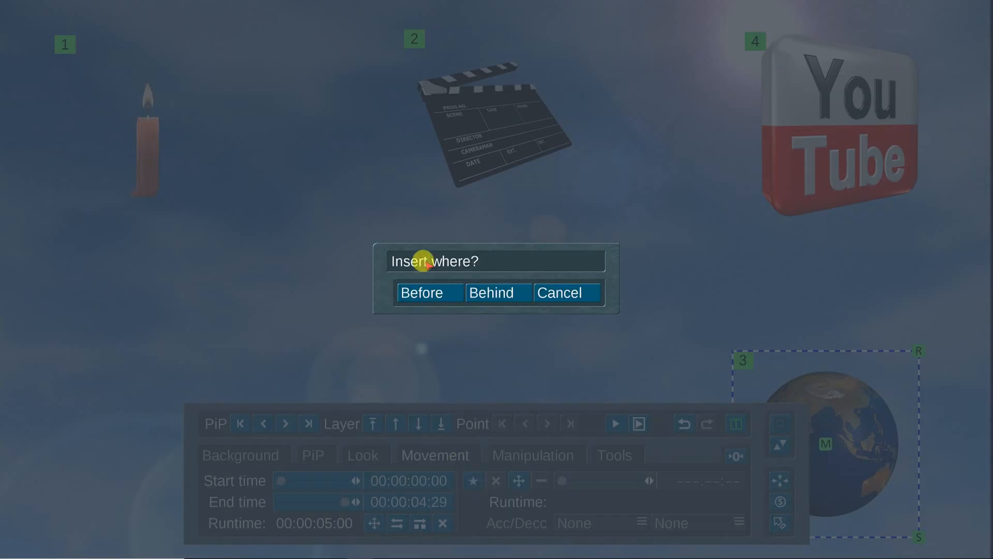
pyautogui.click(512, 290)
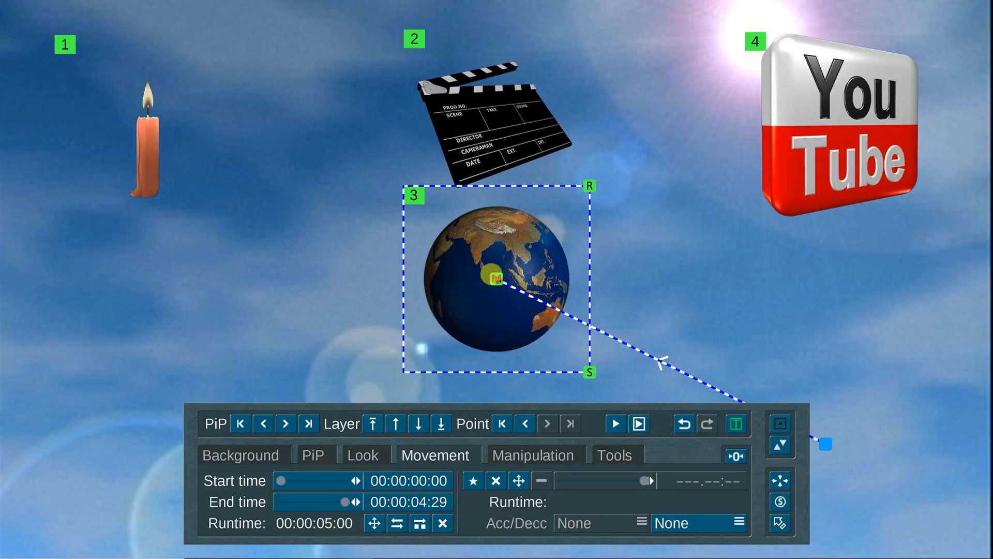
pyautogui.moveTo(497, 279); pyautogui.dragTo(277, 221)
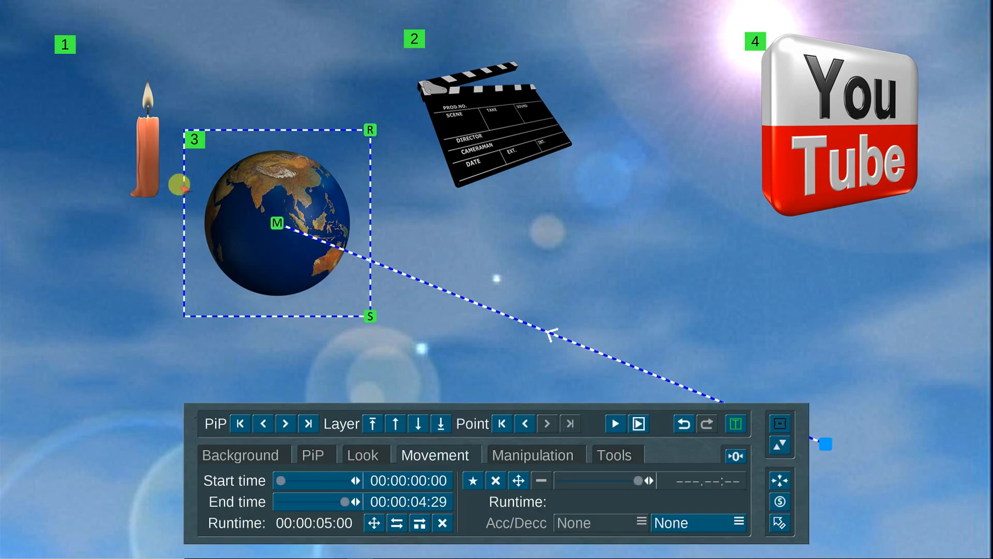
# Move the candle PiP down to the scene's lower-left area and shift the globe's end point into the upper-left corner.
pyautogui.click(147, 123)
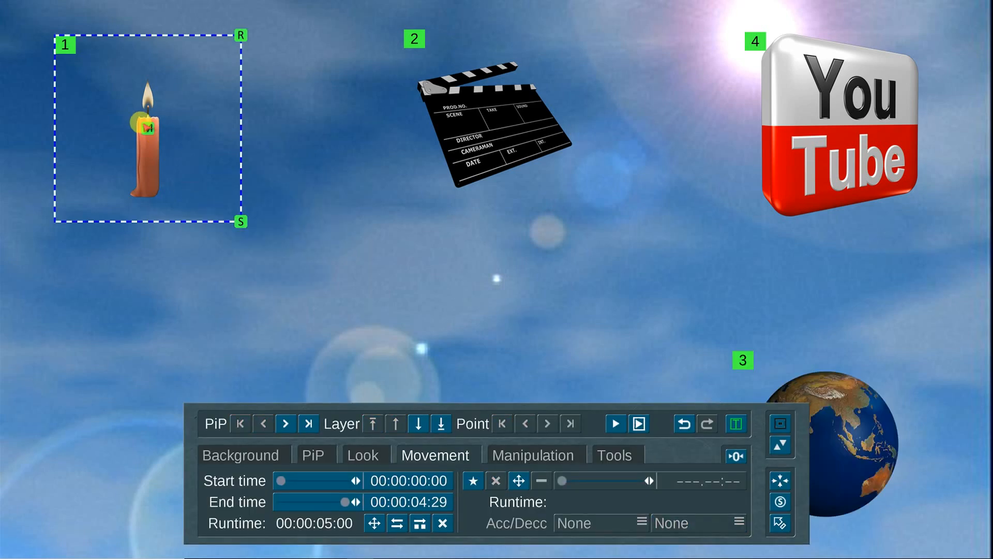
pyautogui.moveTo(147, 128); pyautogui.dragTo(116, 397)
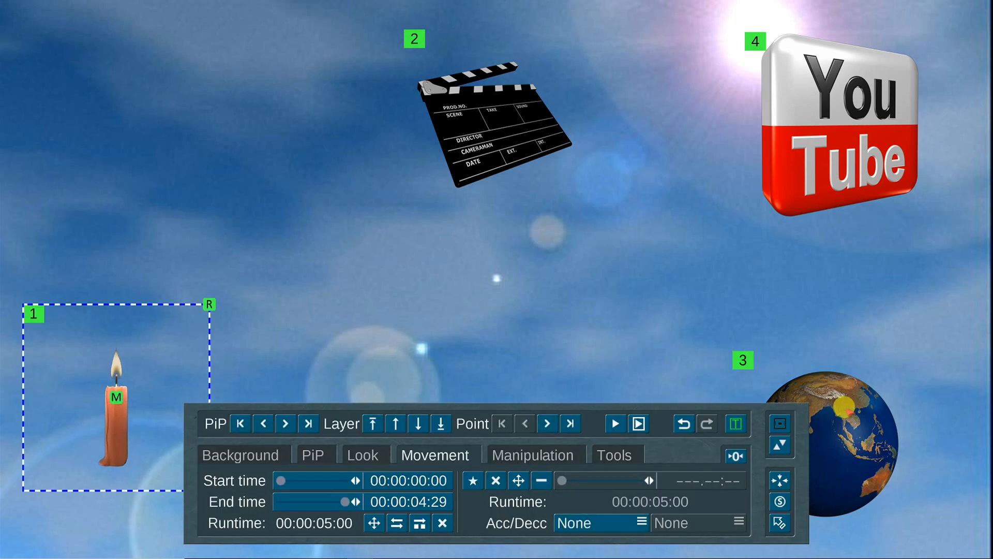
pyautogui.click(846, 410)
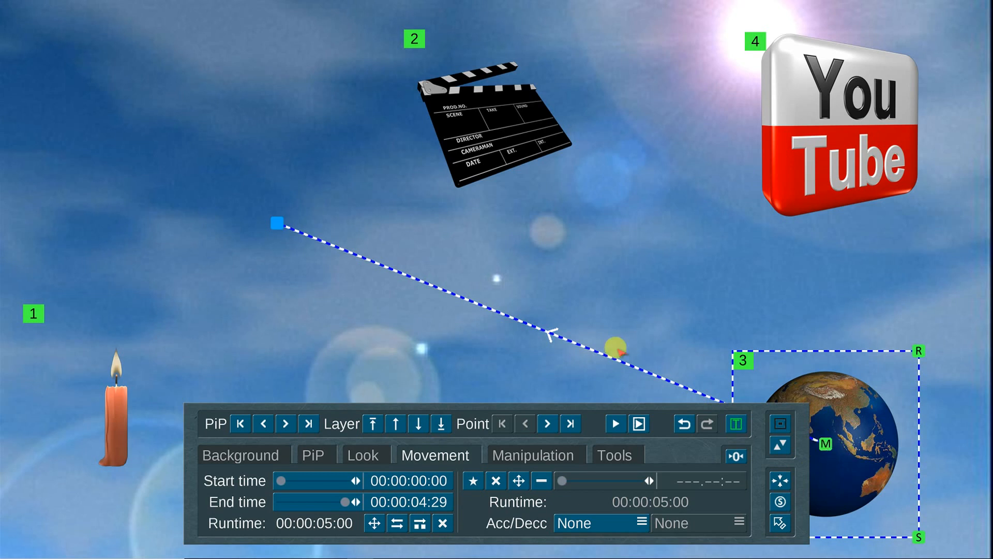
pyautogui.click(275, 222)
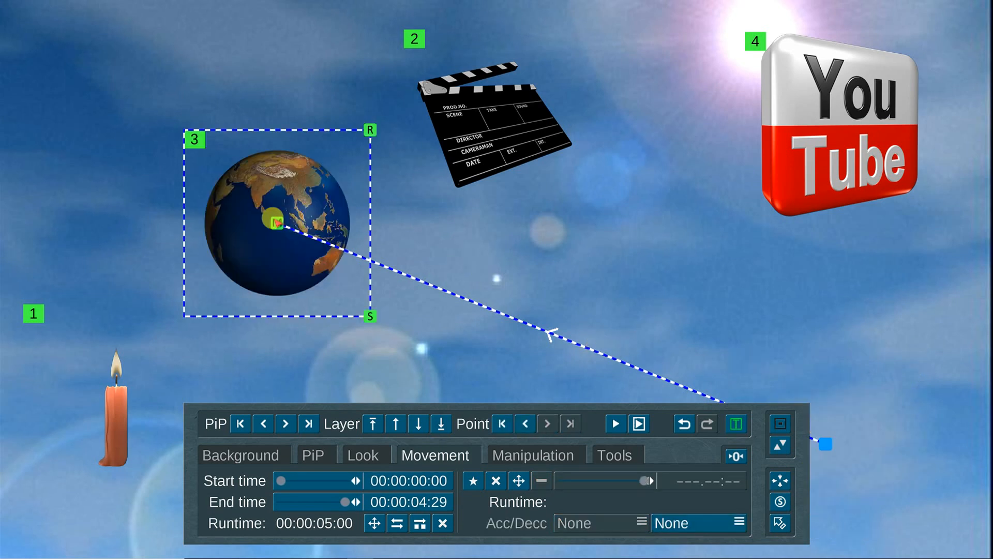
pyautogui.moveTo(278, 222); pyautogui.dragTo(104, 92)
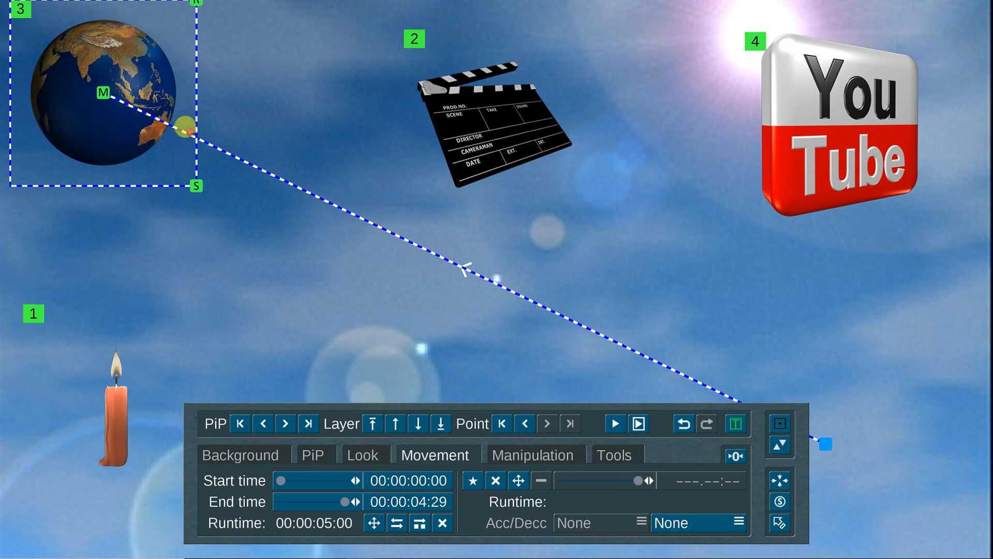
# Move the clapperboard PiP up against the scene's top edge, near the horizontal centre.
pyautogui.click(492, 115)
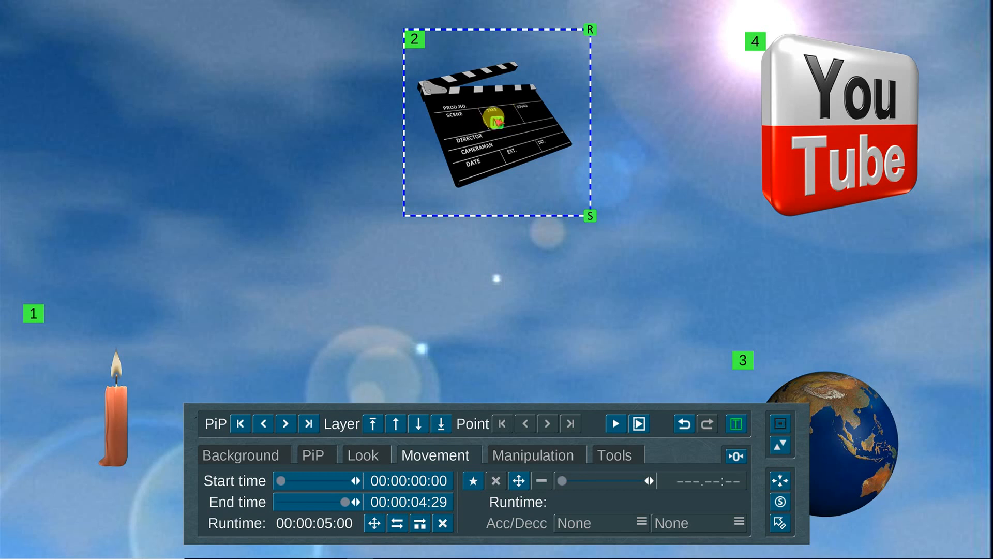
pyautogui.moveTo(497, 122); pyautogui.dragTo(453, 95)
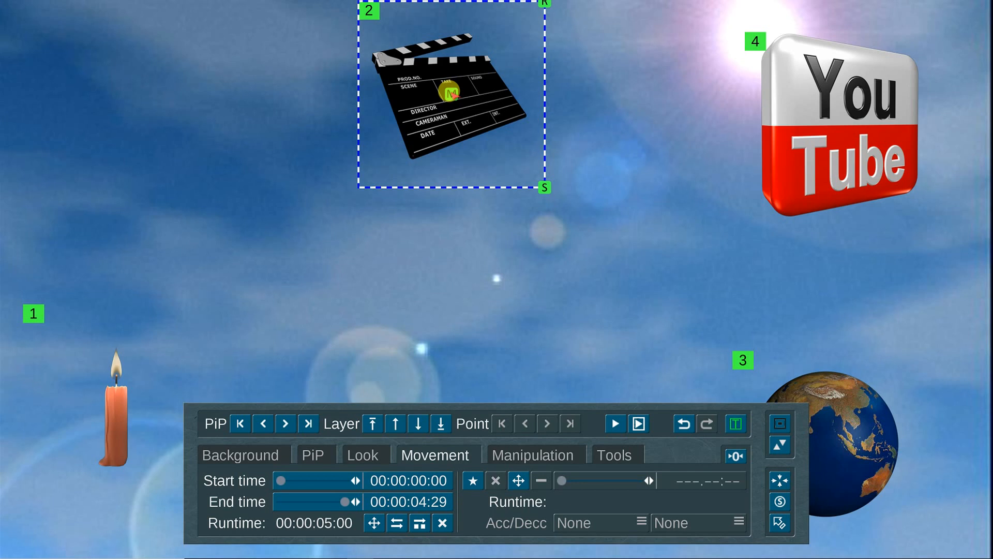
pyautogui.moveTo(451, 94); pyautogui.dragTo(502, 95)
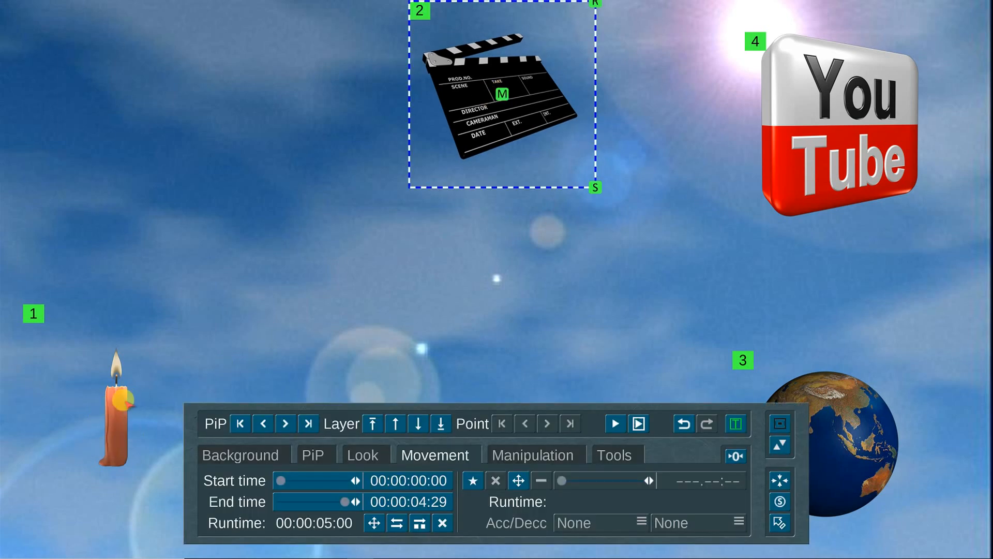
# Move the candle PiP to the scene's left edge at mid-height and add a movement point behind, placed at the right edge.
pyautogui.click(123, 400)
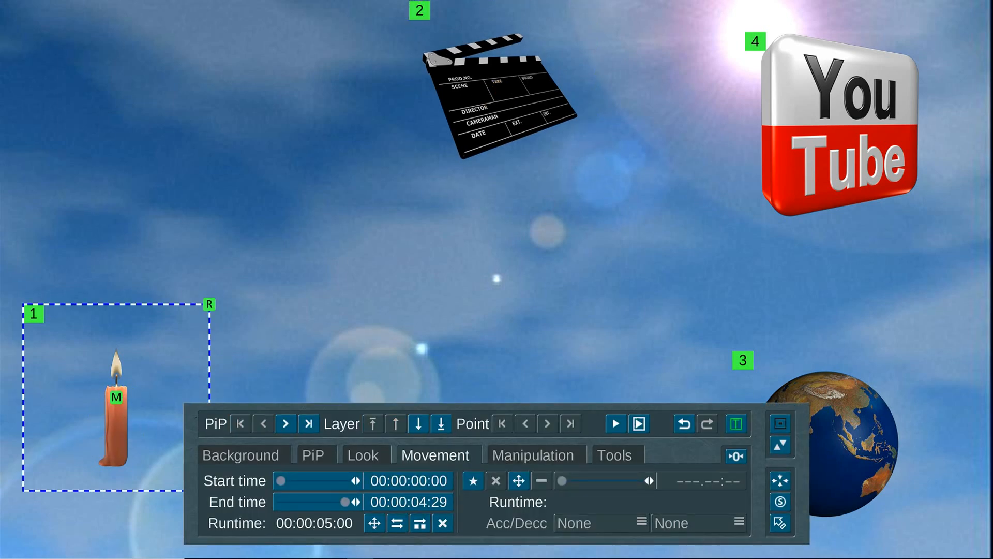
pyautogui.moveTo(117, 397); pyautogui.dragTo(96, 269)
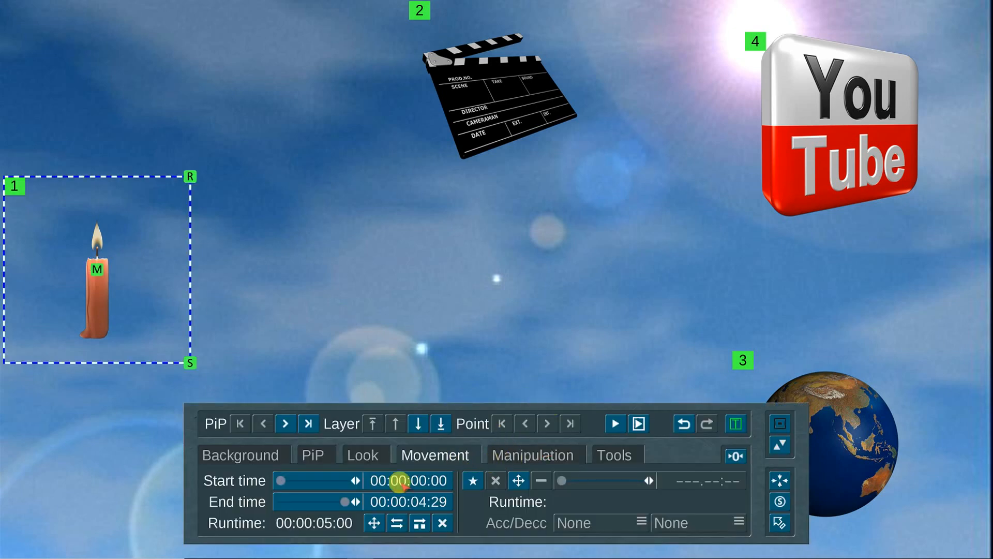
pyautogui.click(470, 480)
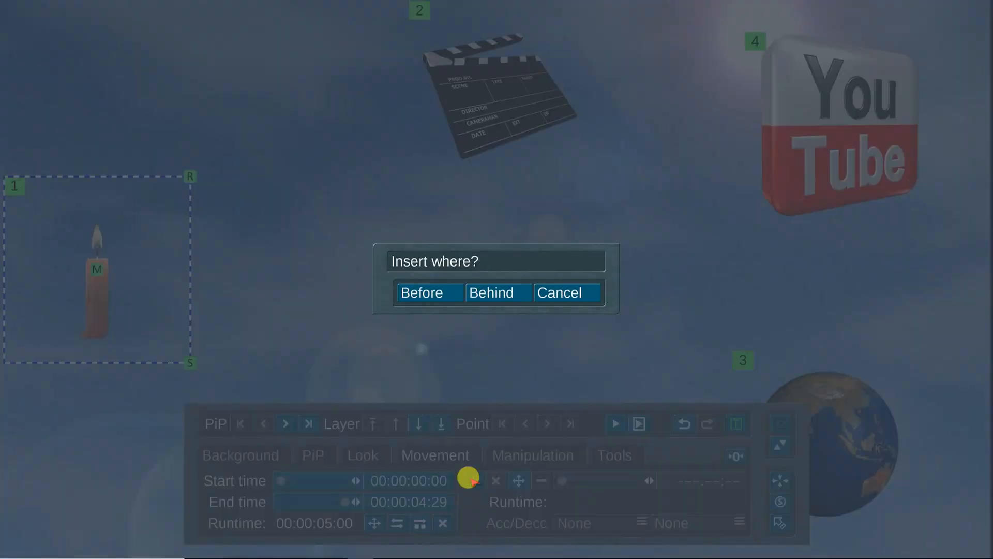
pyautogui.click(506, 286)
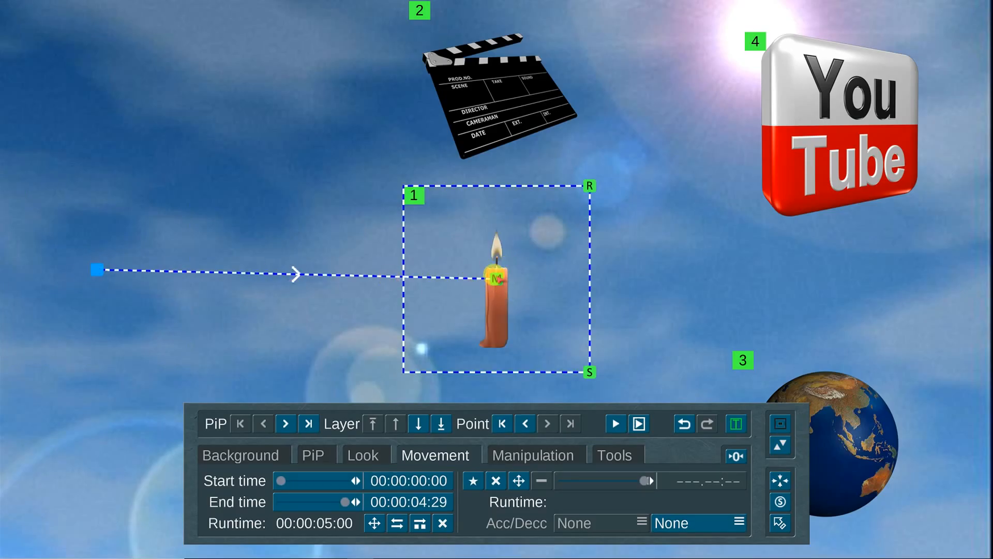
pyautogui.moveTo(496, 279); pyautogui.dragTo(886, 272)
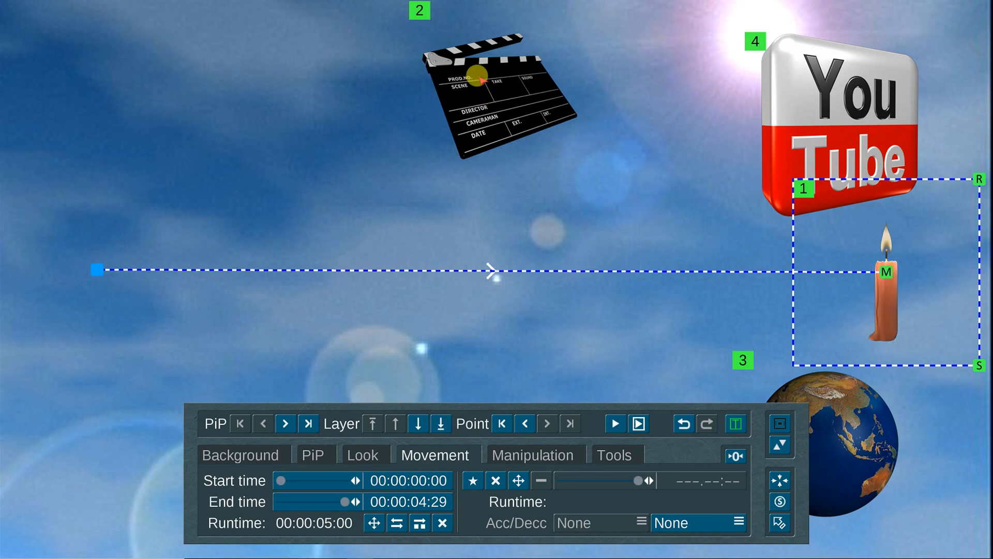
# Give the clapperboard PiP a straight downward path from left of the scene's upper centre to its bottom edge, and preview the animation.
pyautogui.click(492, 93)
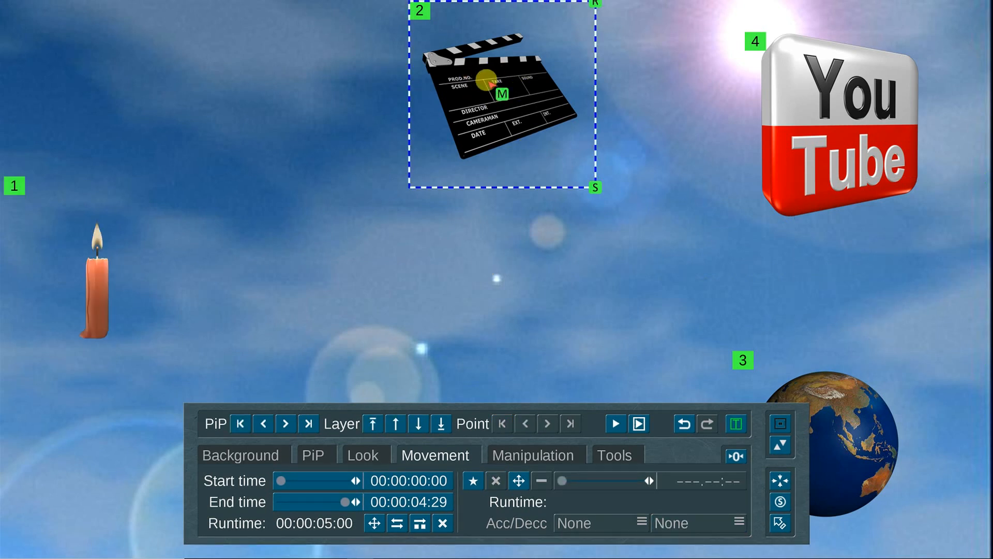
pyautogui.moveTo(502, 94); pyautogui.dragTo(372, 107)
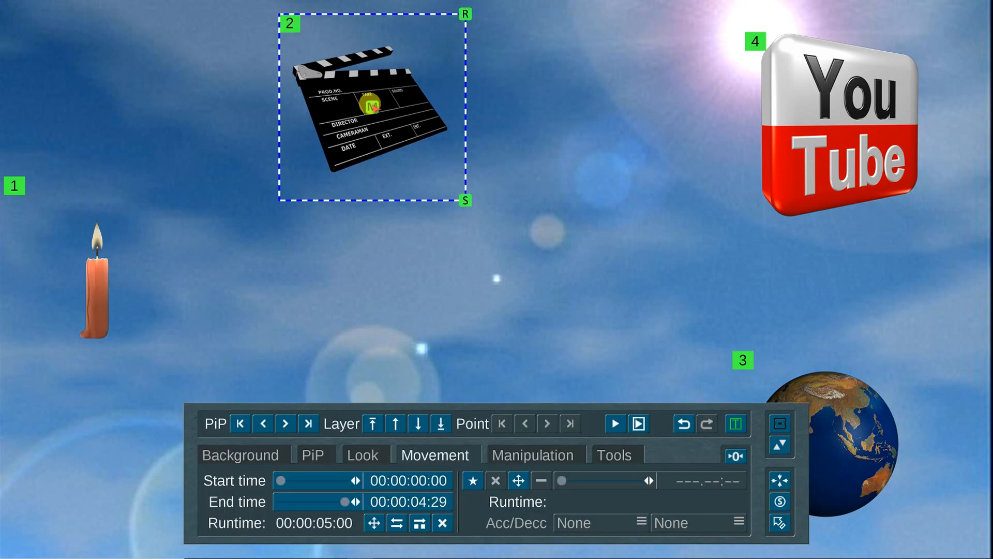
pyautogui.click(471, 480)
pyautogui.click(489, 290)
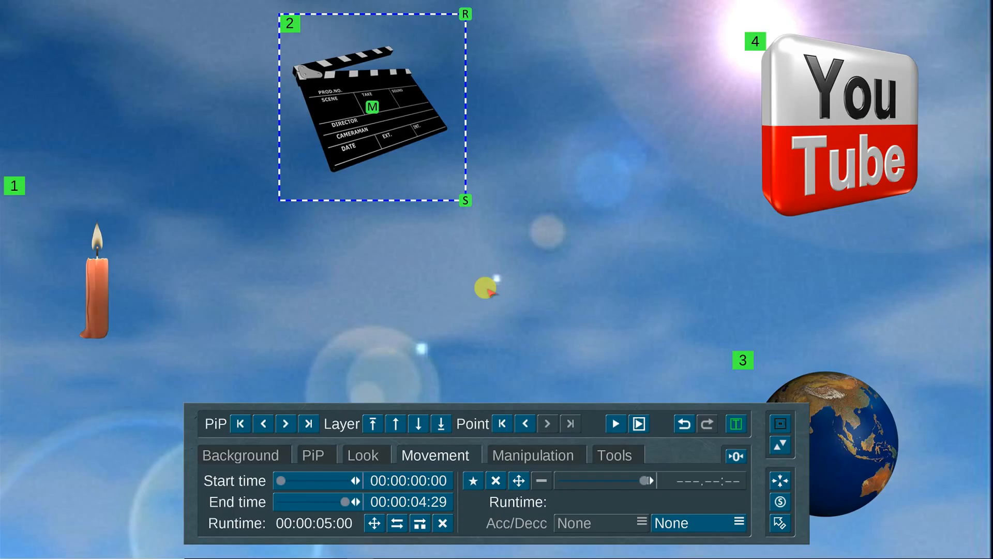
pyautogui.moveTo(497, 278); pyautogui.dragTo(376, 465)
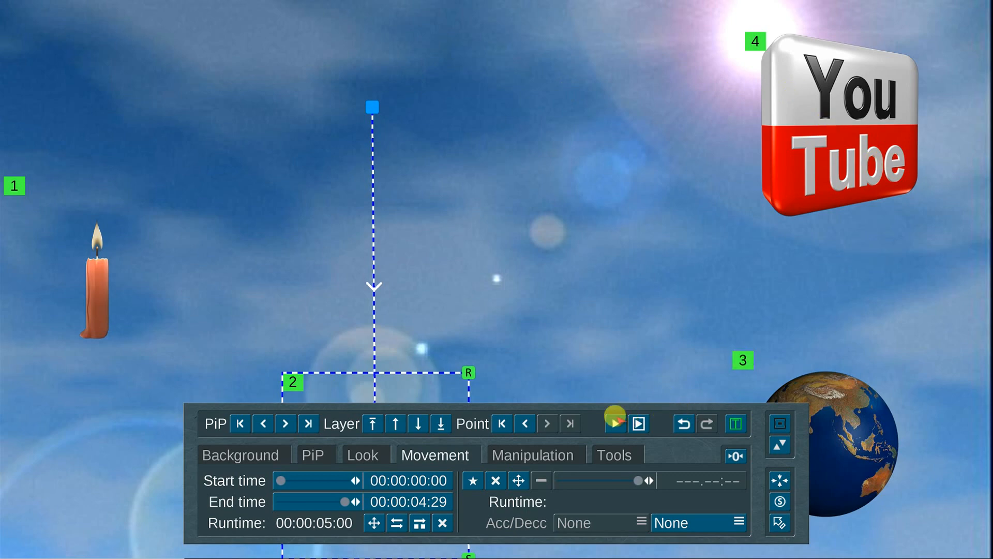
pyautogui.click(614, 423)
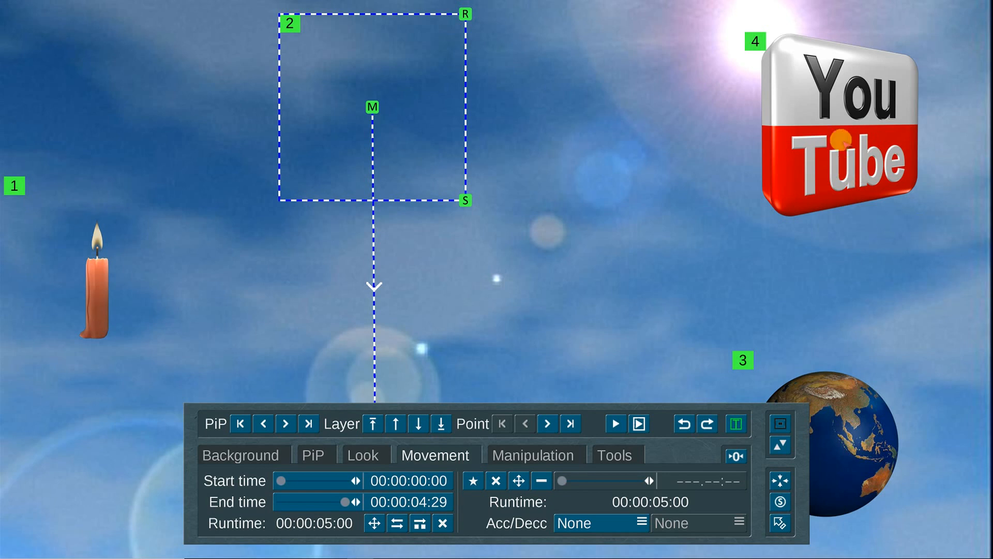
# Insert an intermediate movement point at the scene centre on the YouTube logo's path and set its time to 00:00:01:00.
pyautogui.click(833, 101)
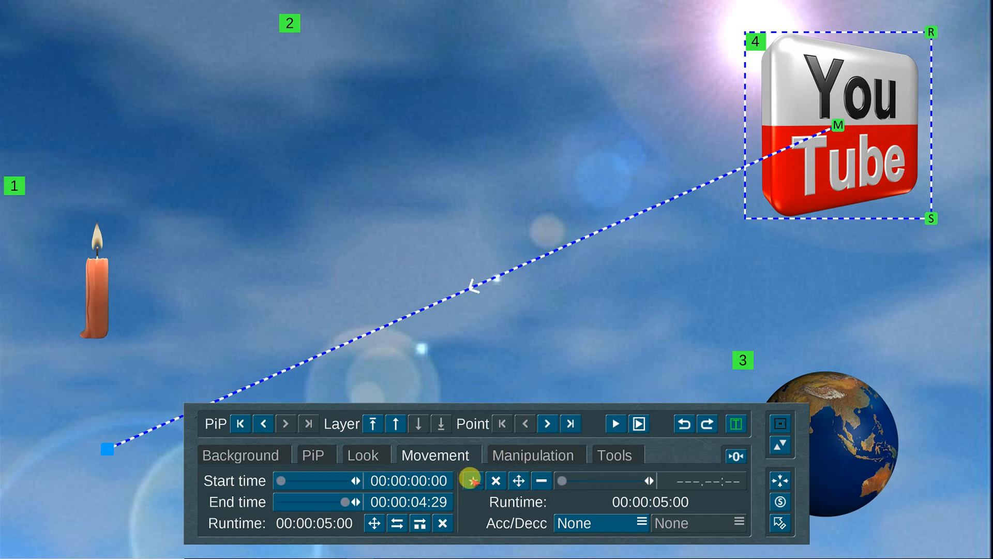
pyautogui.click(472, 480)
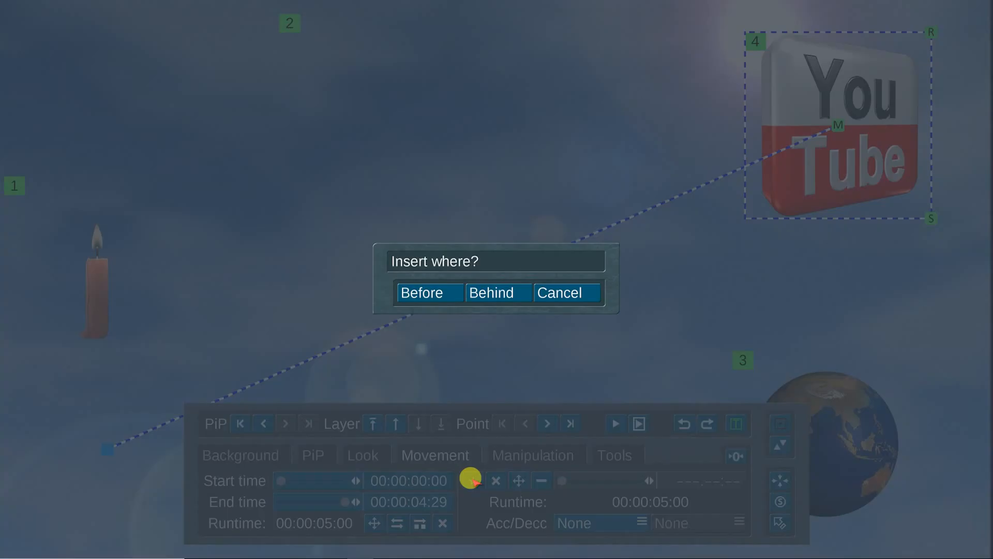
pyautogui.click(502, 289)
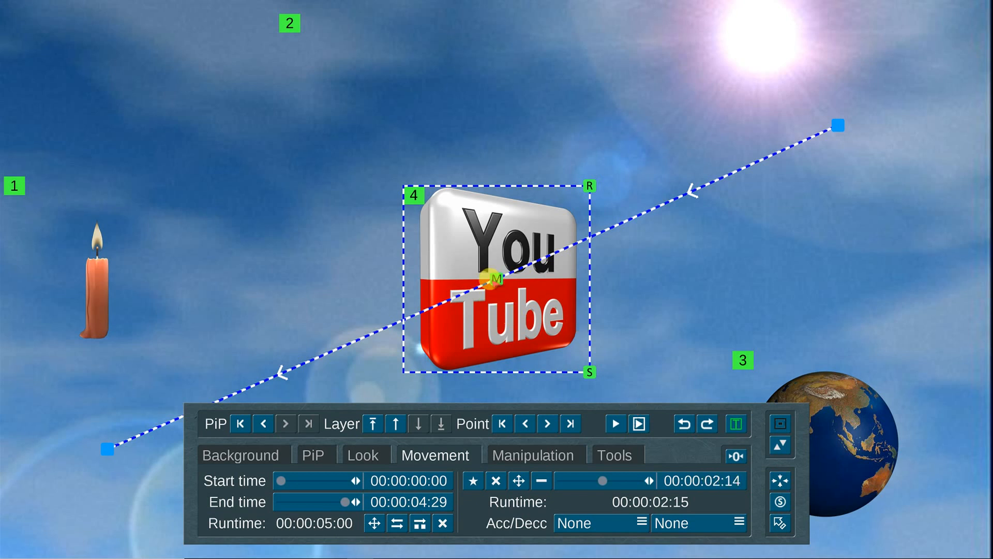
pyautogui.click(601, 481)
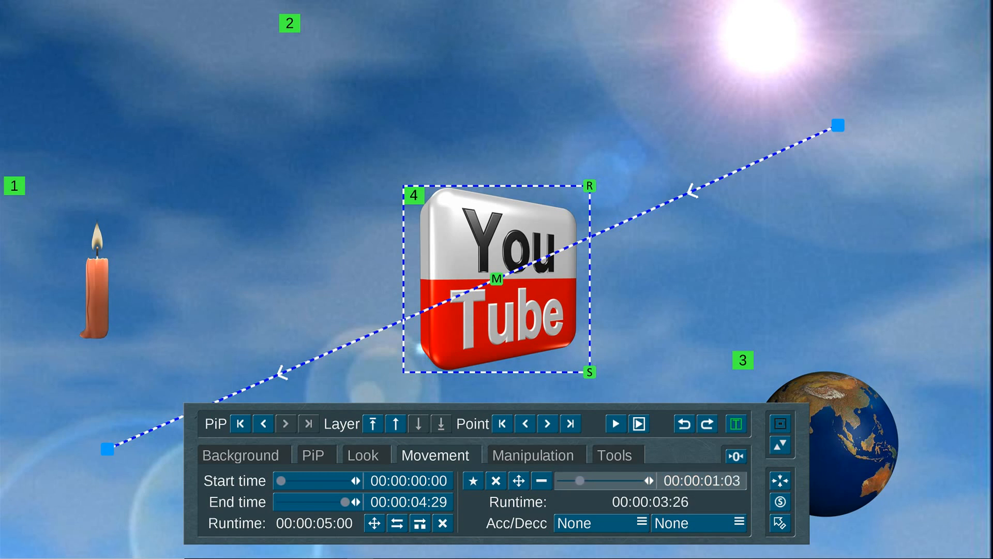
pyautogui.click(576, 481)
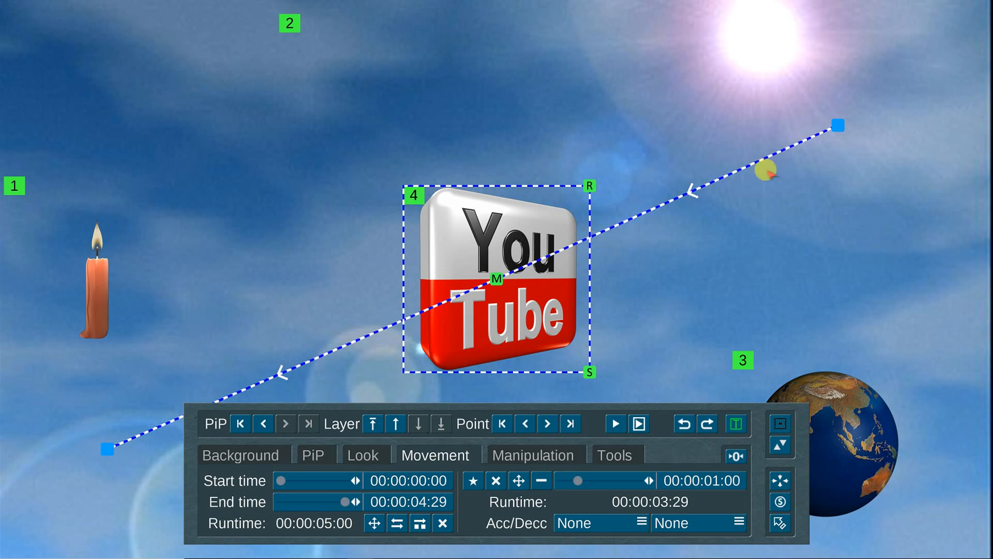
# Set the alpha of the YouTube logo path's start point to 0% and preview the animation.
pyautogui.click(836, 125)
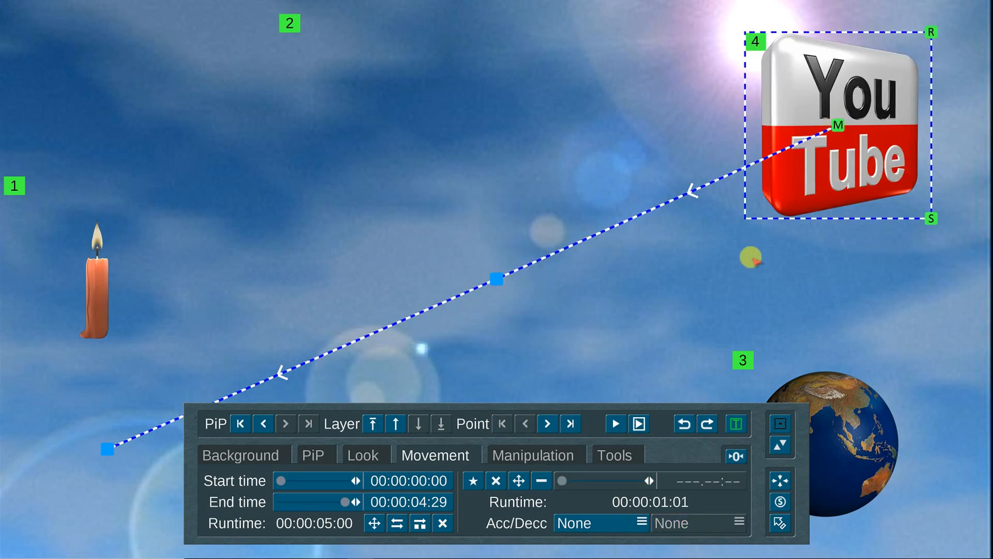
pyautogui.click(526, 452)
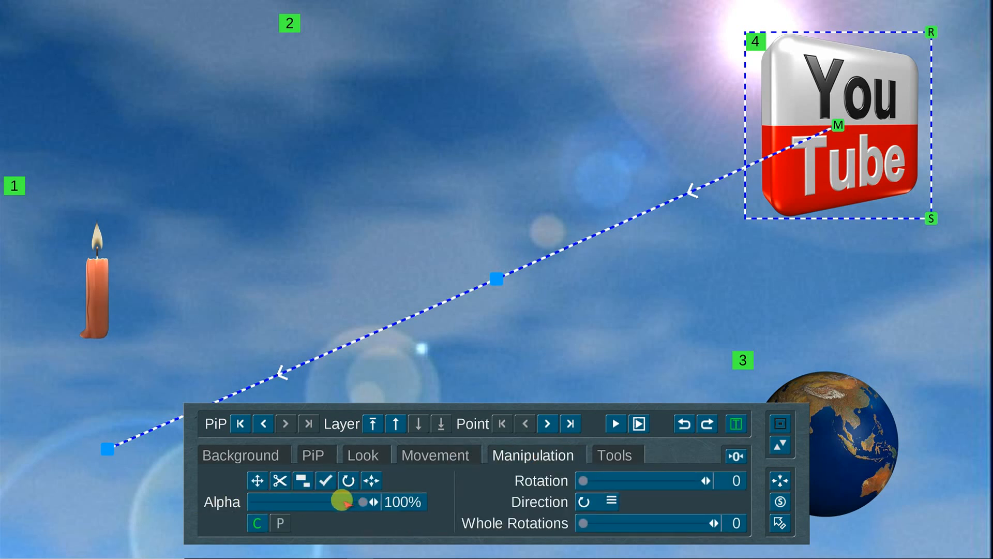
pyautogui.moveTo(343, 501); pyautogui.dragTo(253, 501)
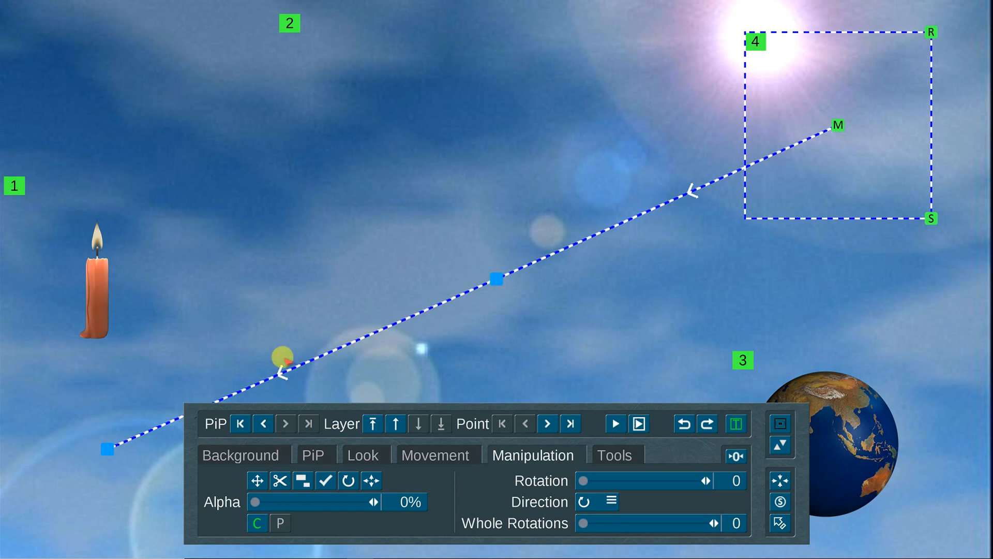
pyautogui.click(613, 423)
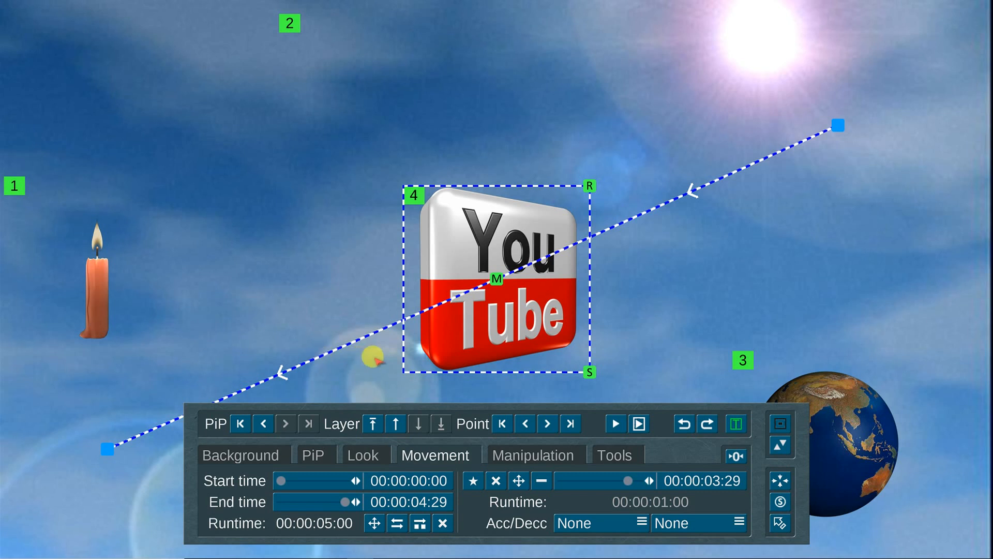
# Add a waypoint between the centre and end points of the YouTube logo's path, move it to the scene's upper left area, and preview.
pyautogui.click(388, 326)
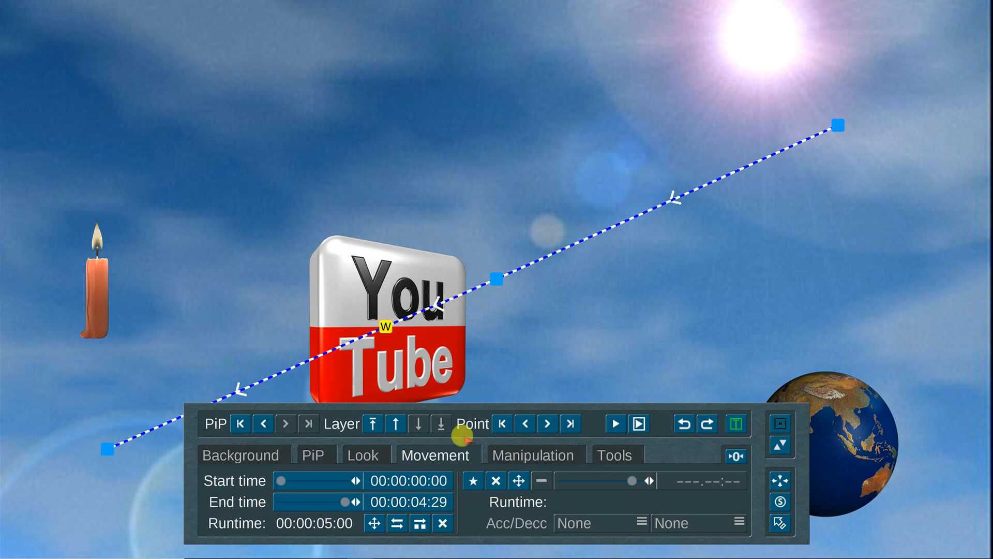
pyautogui.click(517, 480)
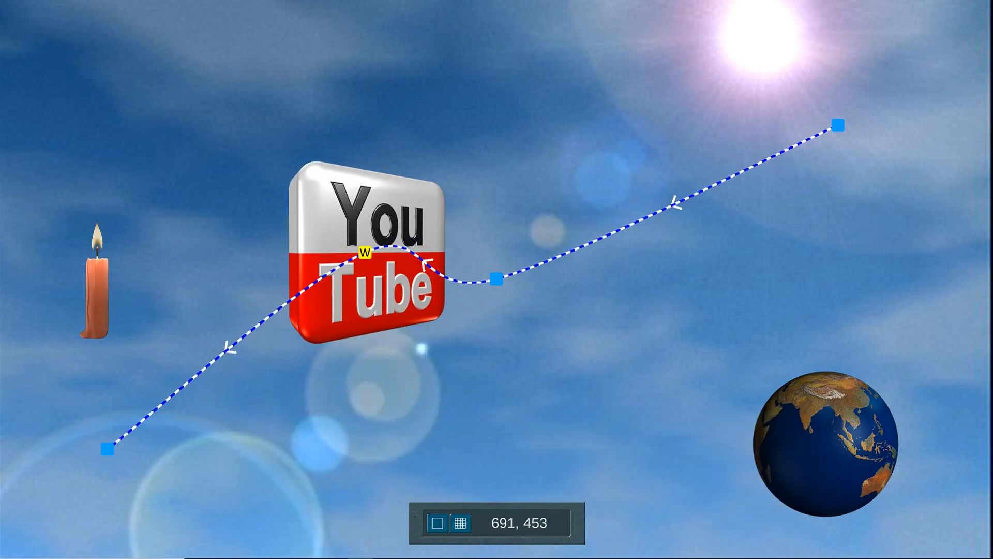
pyautogui.moveTo(341, 183); pyautogui.dragTo(334, 131)
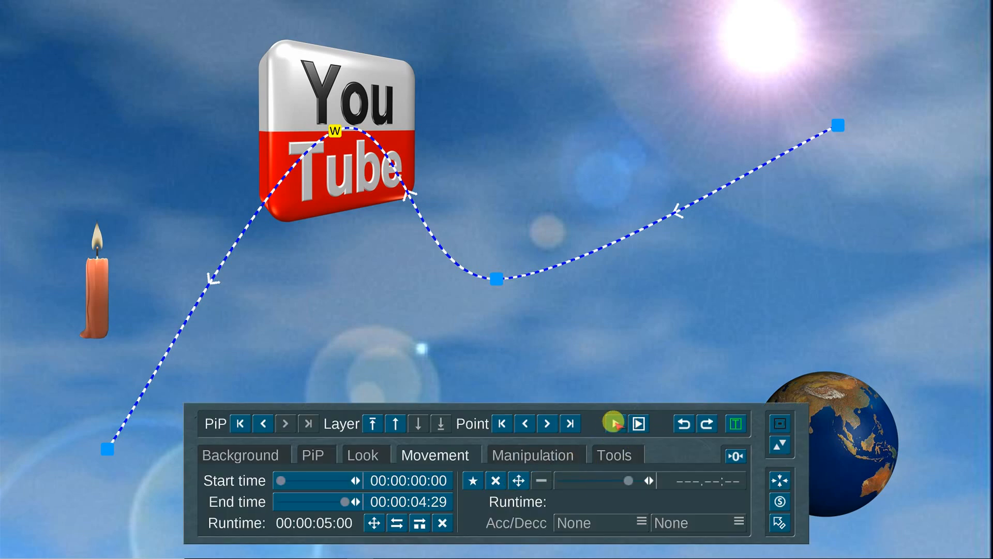
pyautogui.click(614, 423)
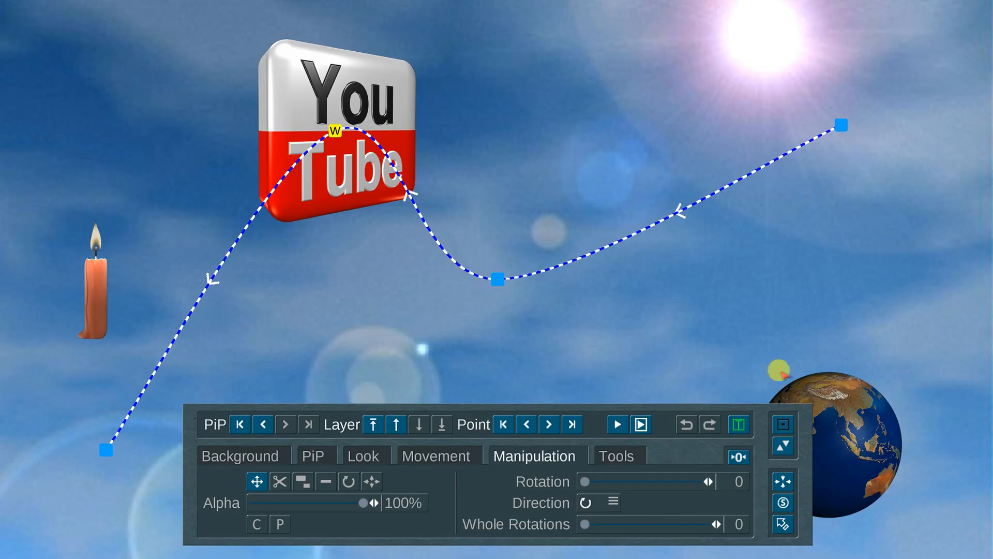
# Insert a movement point behind the start point of the YouTube logo's path and paste the copied manipulation settings onto it.
pyautogui.click(525, 425)
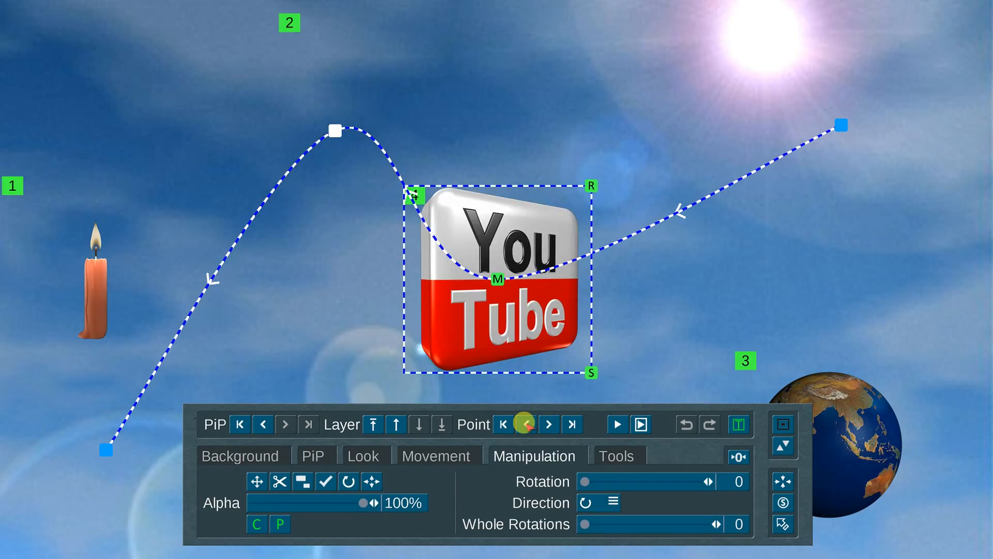
pyautogui.click(525, 424)
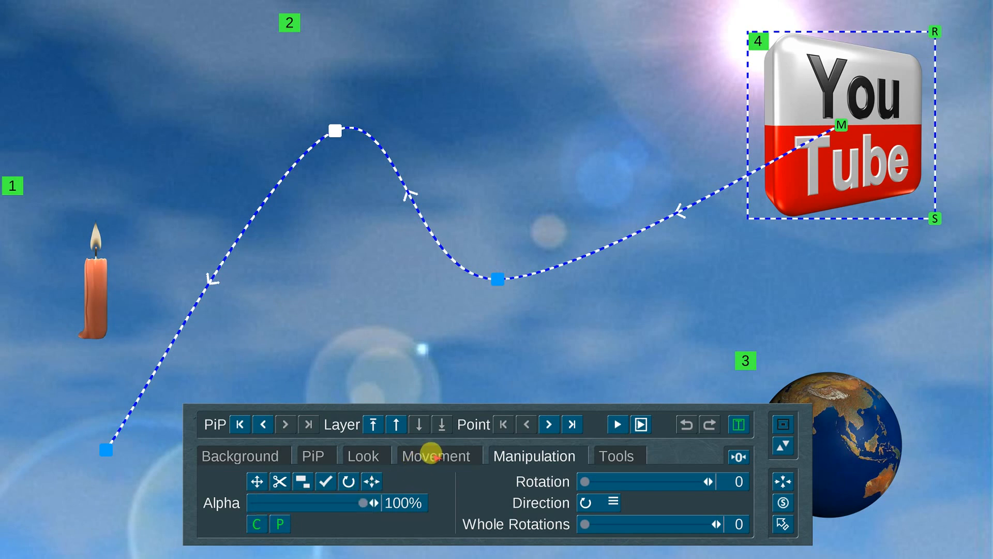
pyautogui.click(436, 455)
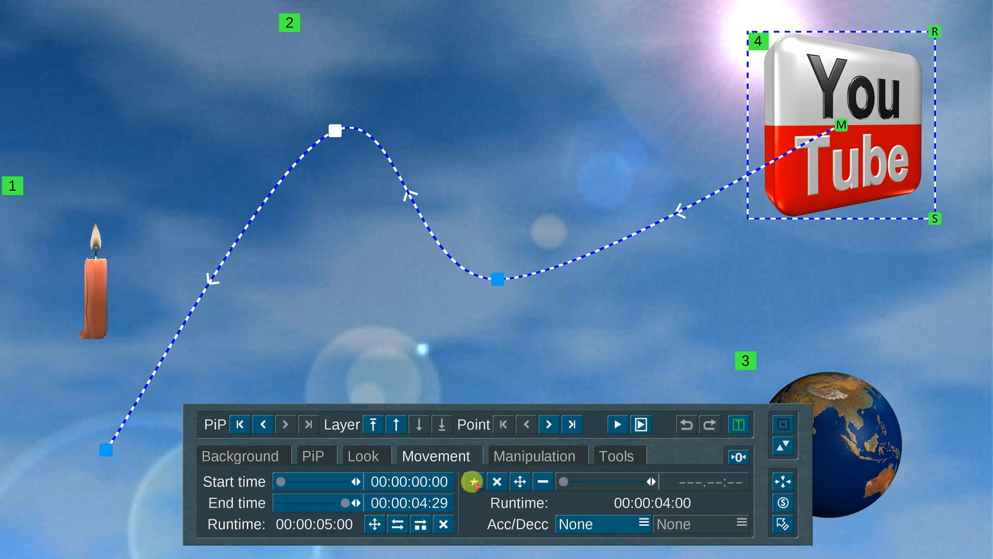
pyautogui.click(472, 482)
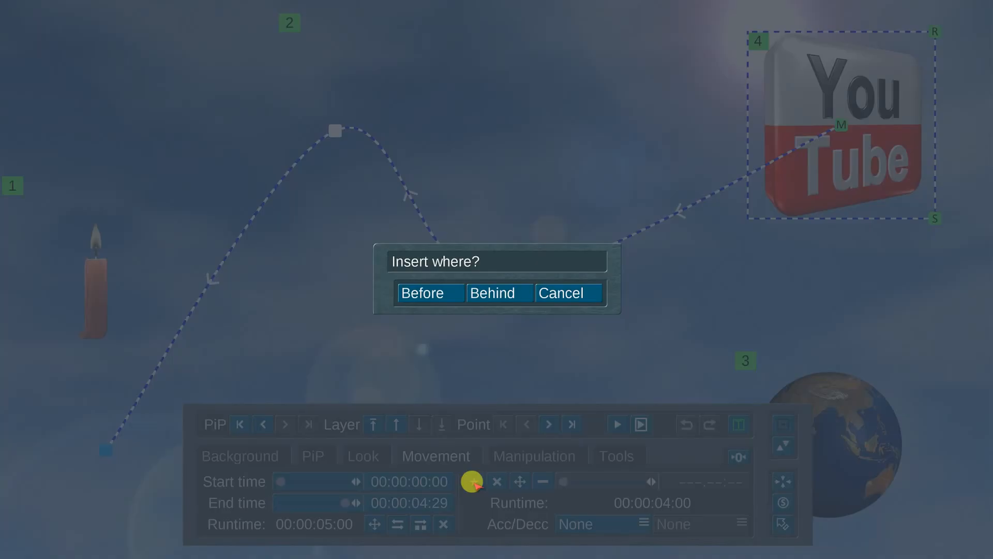
pyautogui.click(508, 291)
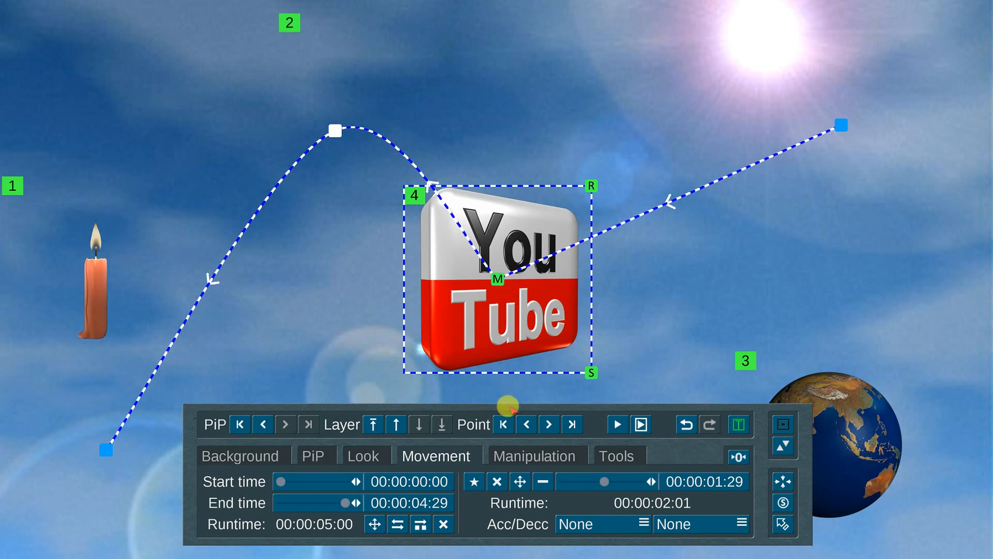
pyautogui.click(533, 454)
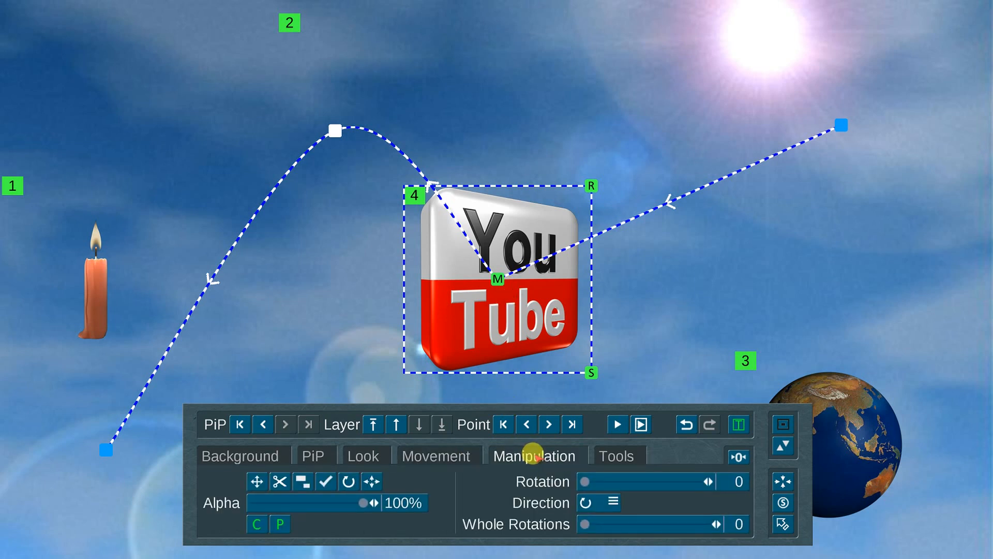
pyautogui.click(280, 524)
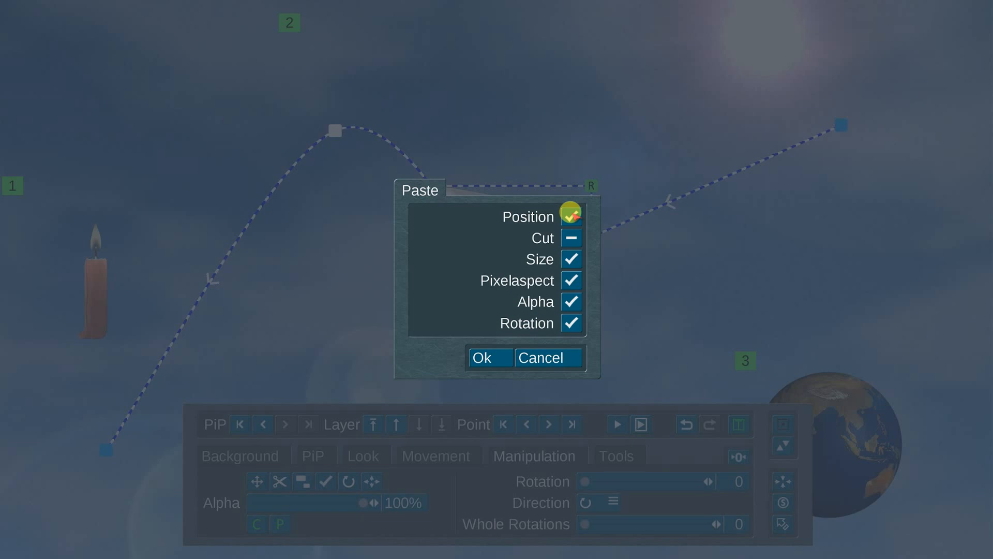
pyautogui.click(497, 355)
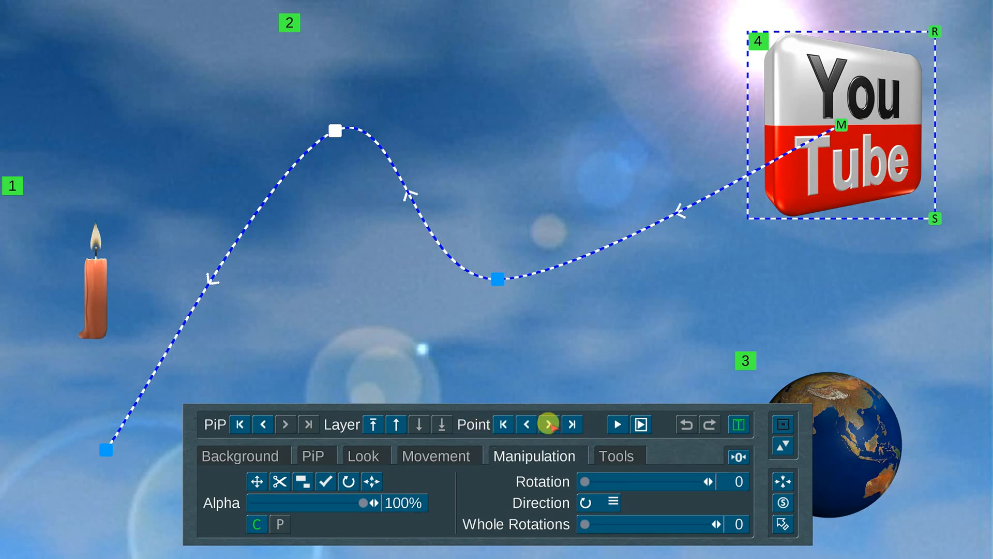
# Enlarge the YouTube logo at its path's centre point to about four-fifths of the scene's height.
pyautogui.click(548, 425)
pyautogui.click(549, 424)
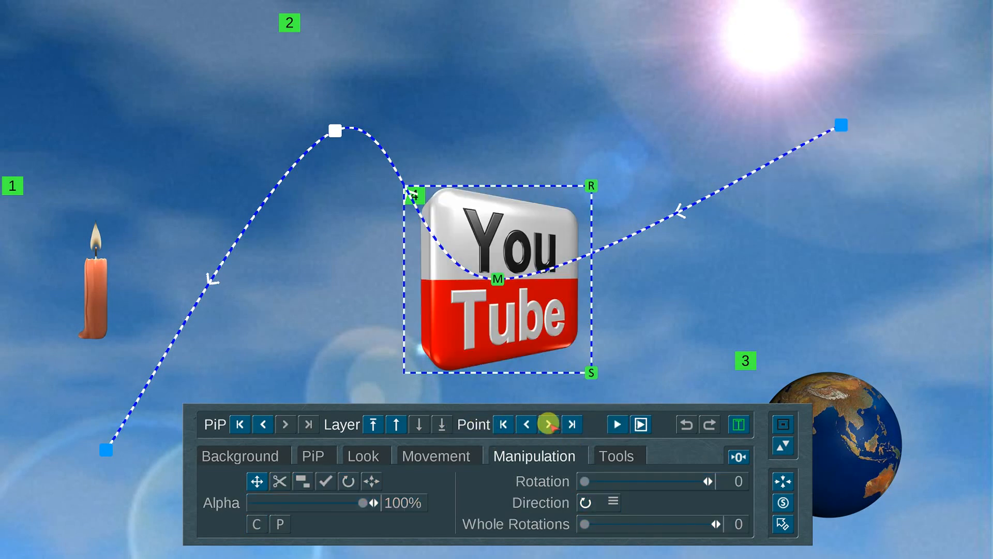
pyautogui.click(549, 424)
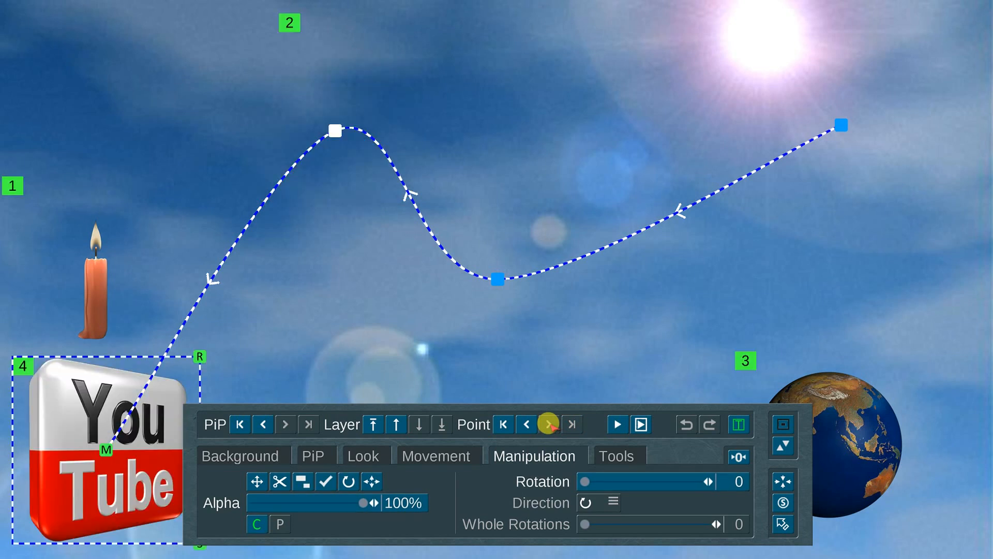
pyautogui.click(527, 424)
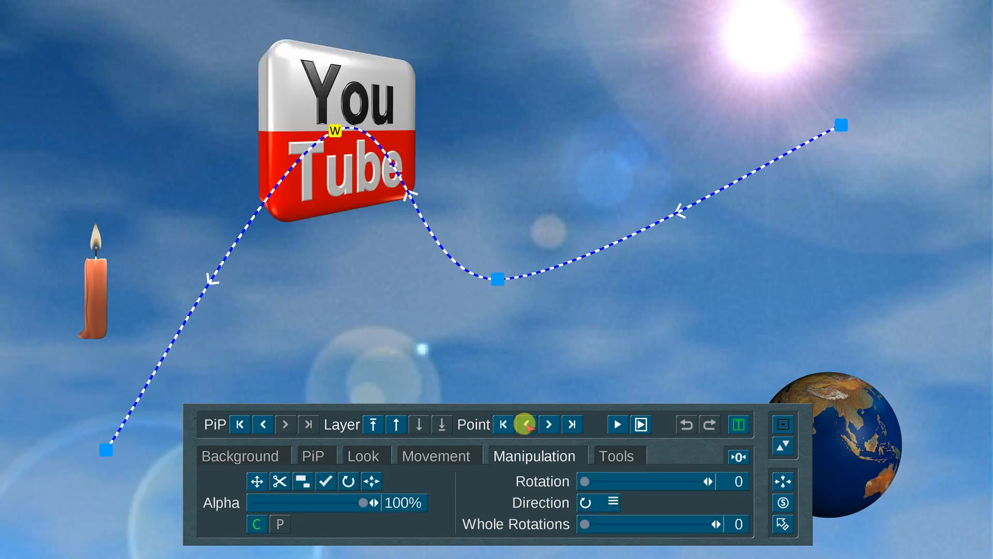
pyautogui.click(526, 424)
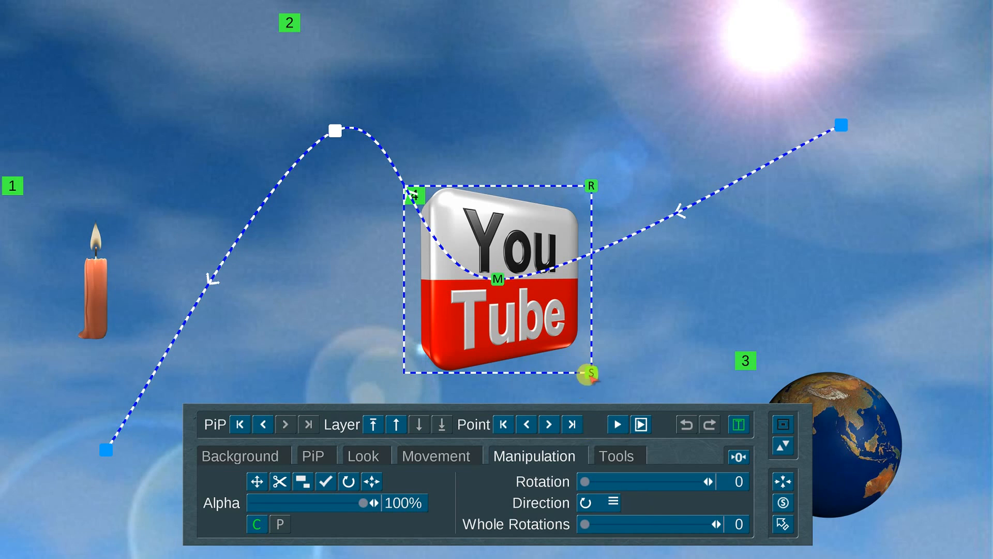
pyautogui.moveTo(591, 372); pyautogui.dragTo(653, 432)
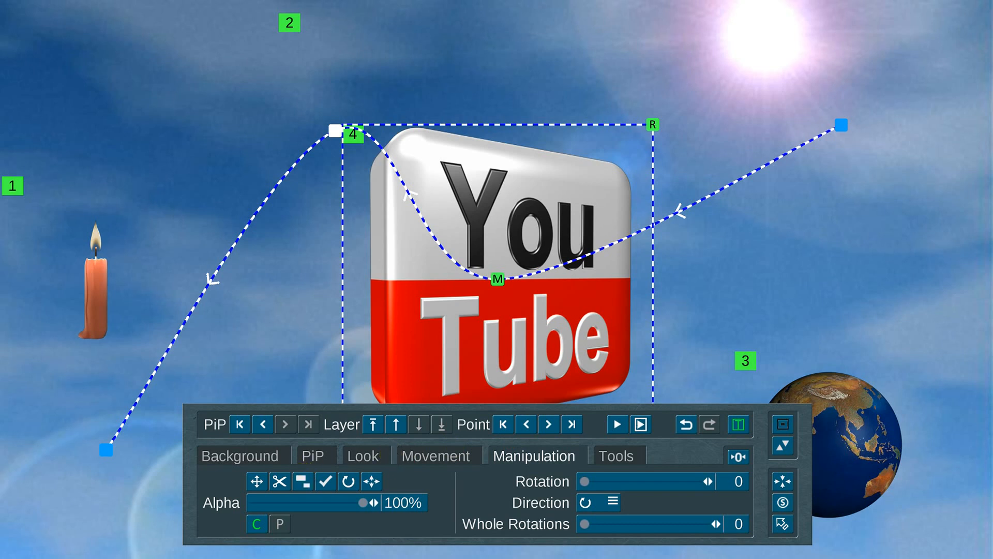
pyautogui.click(303, 481)
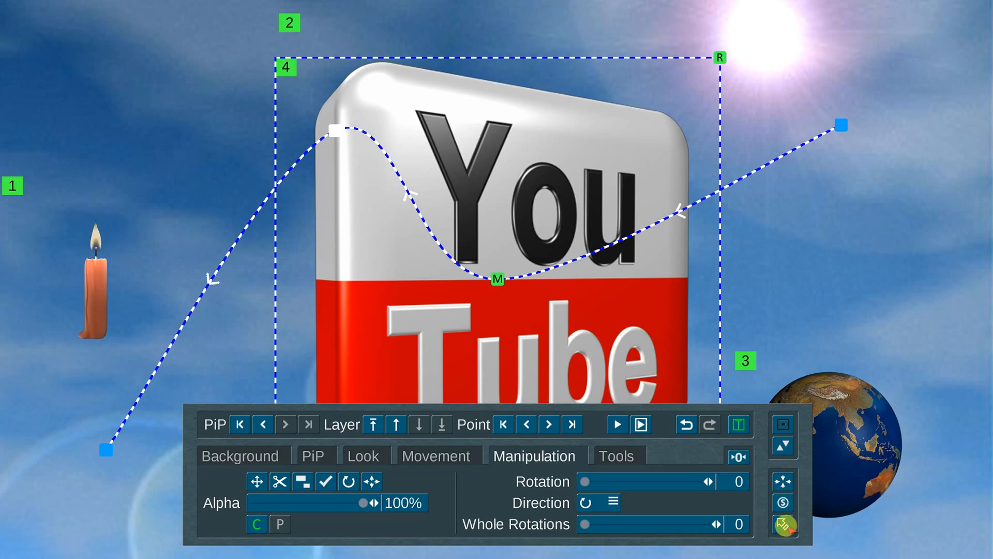
# Leave the PiP scene editor and render the PiP-Studio 3 effect.
pyautogui.click(784, 524)
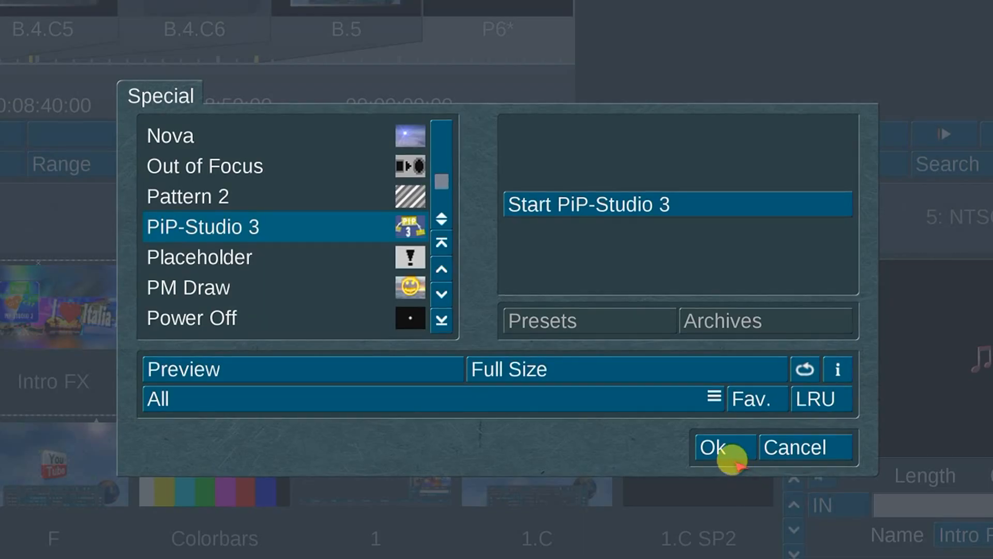
pyautogui.click(721, 445)
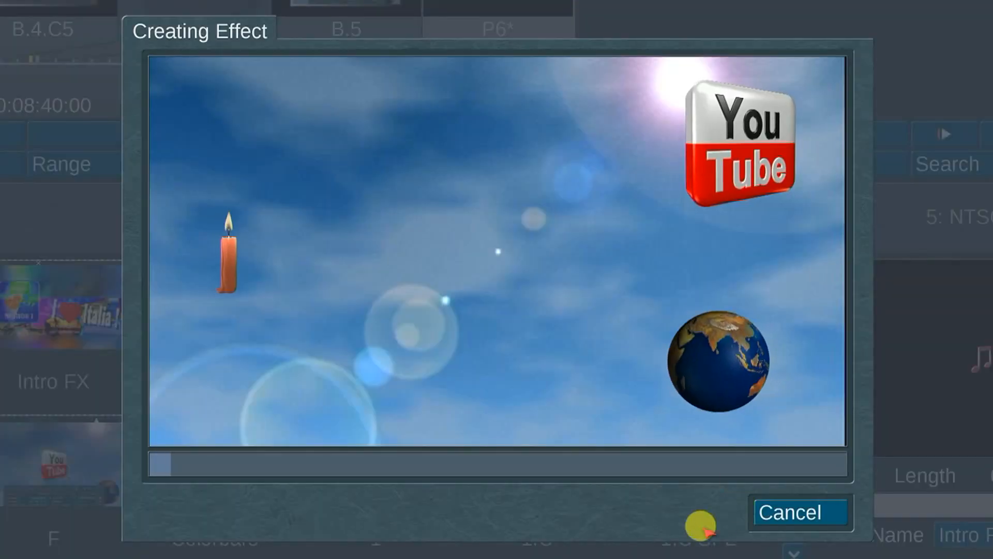